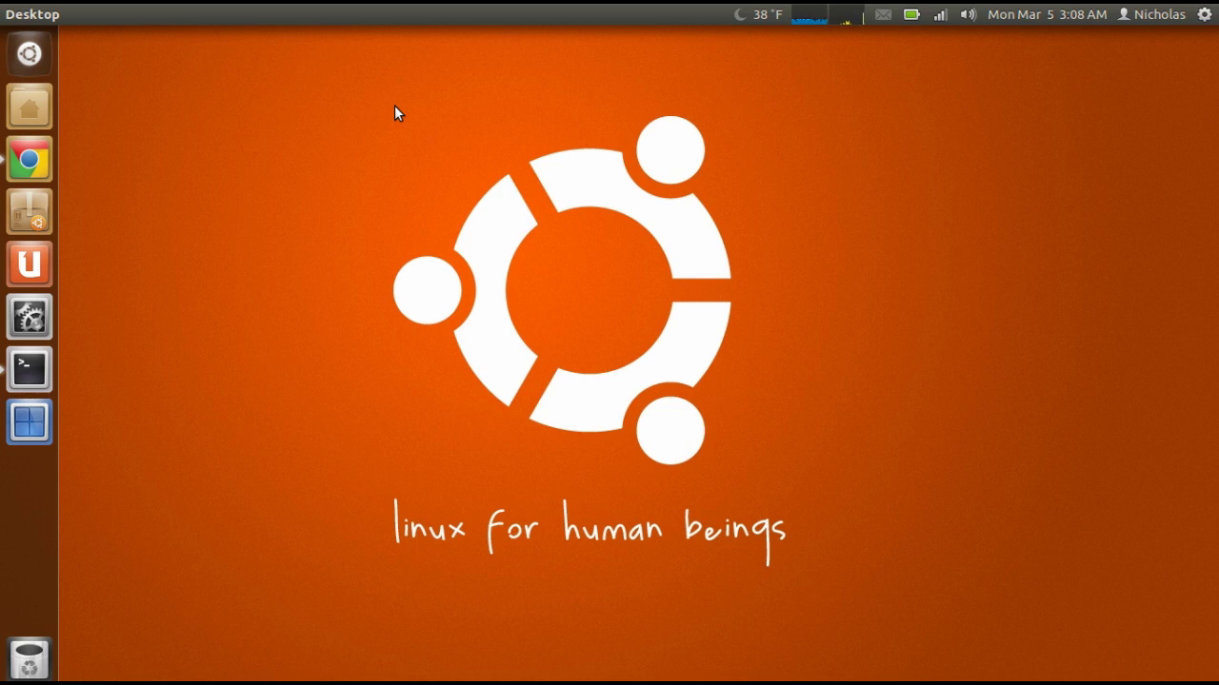
# Search the Ubuntu Software Center for Windows Wireless Drivers, view the package's details page and close the window
pyautogui.click(48, 204)
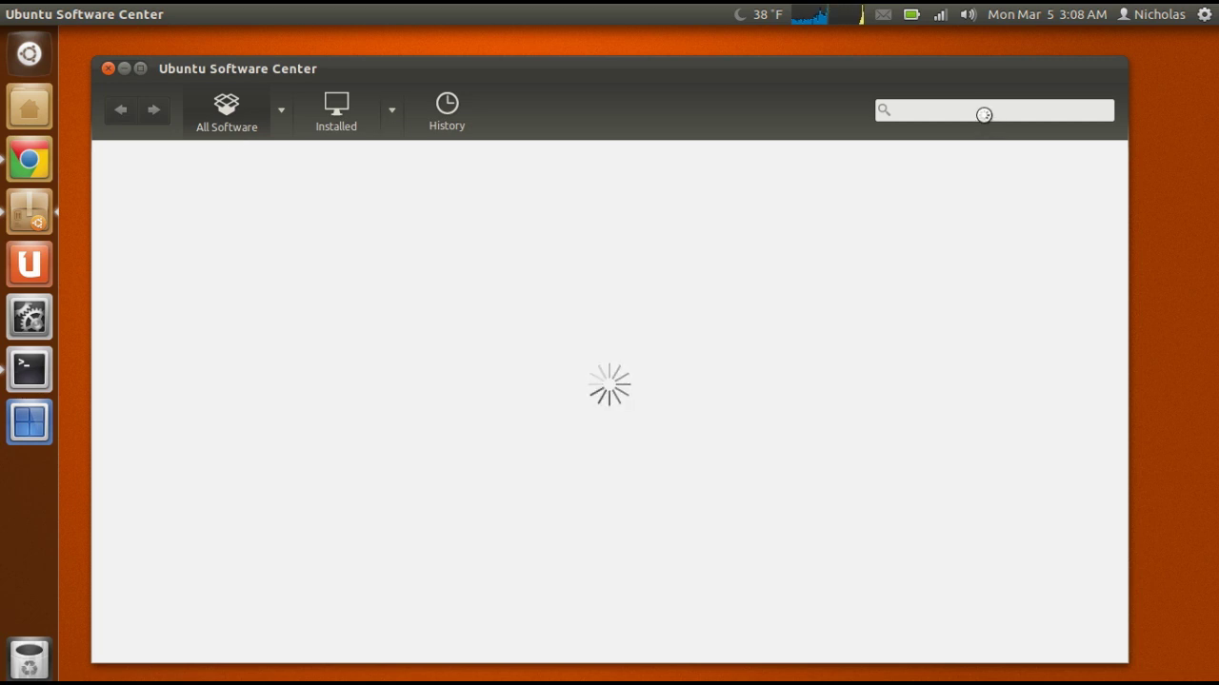
pyautogui.write('Windo')
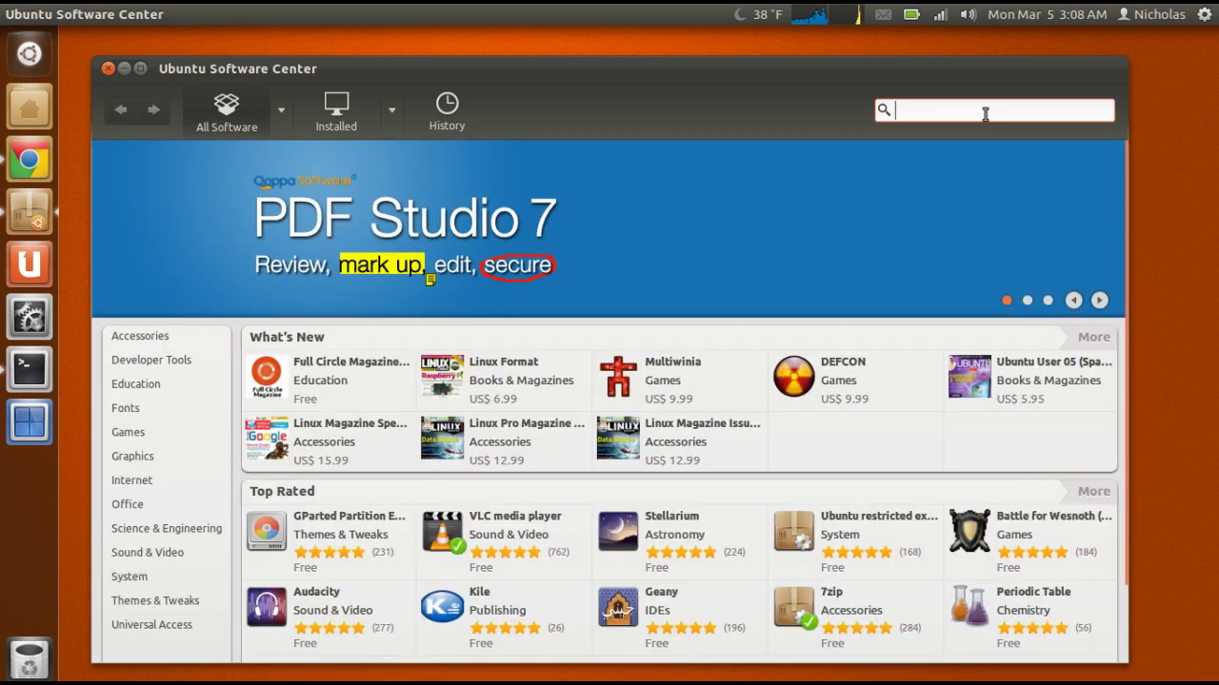
pyautogui.write('ws Wireless ')
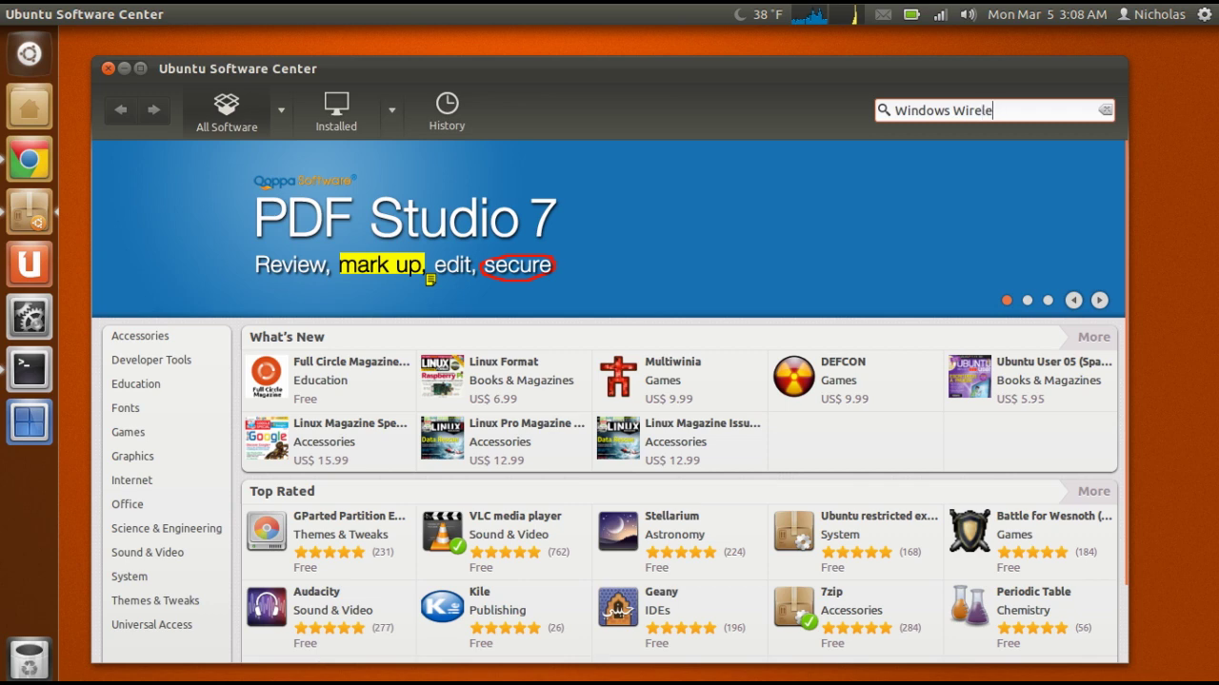
pyautogui.write('Dri')
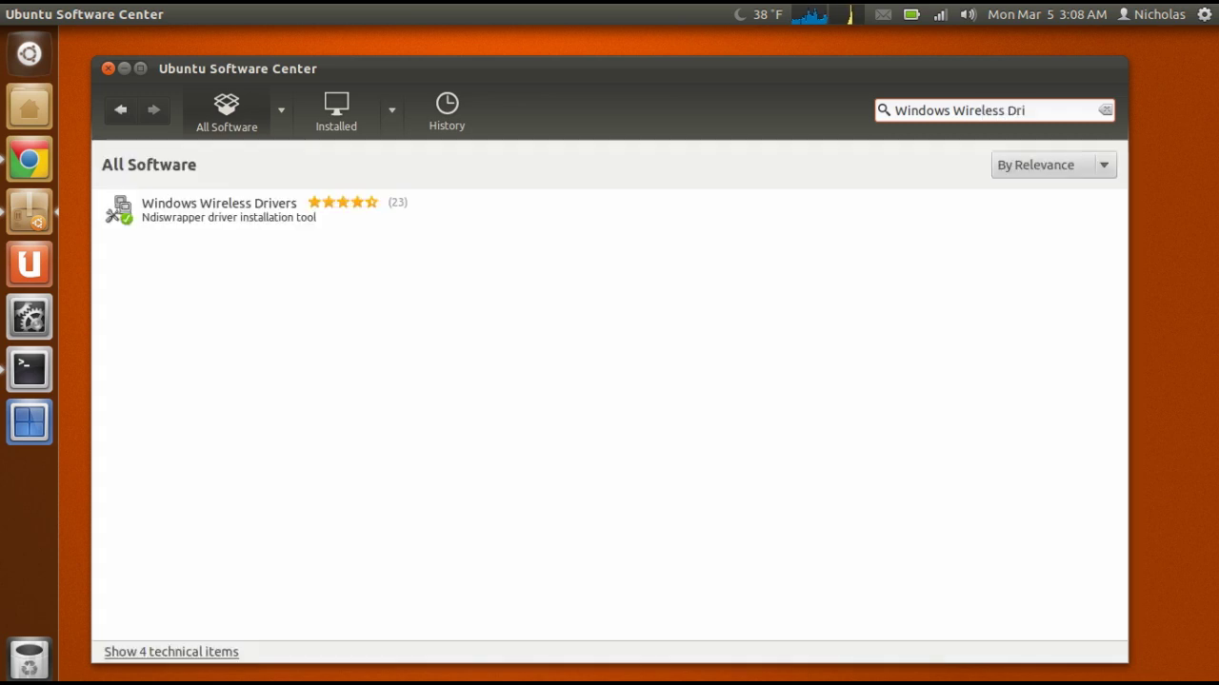
pyautogui.click(230, 221)
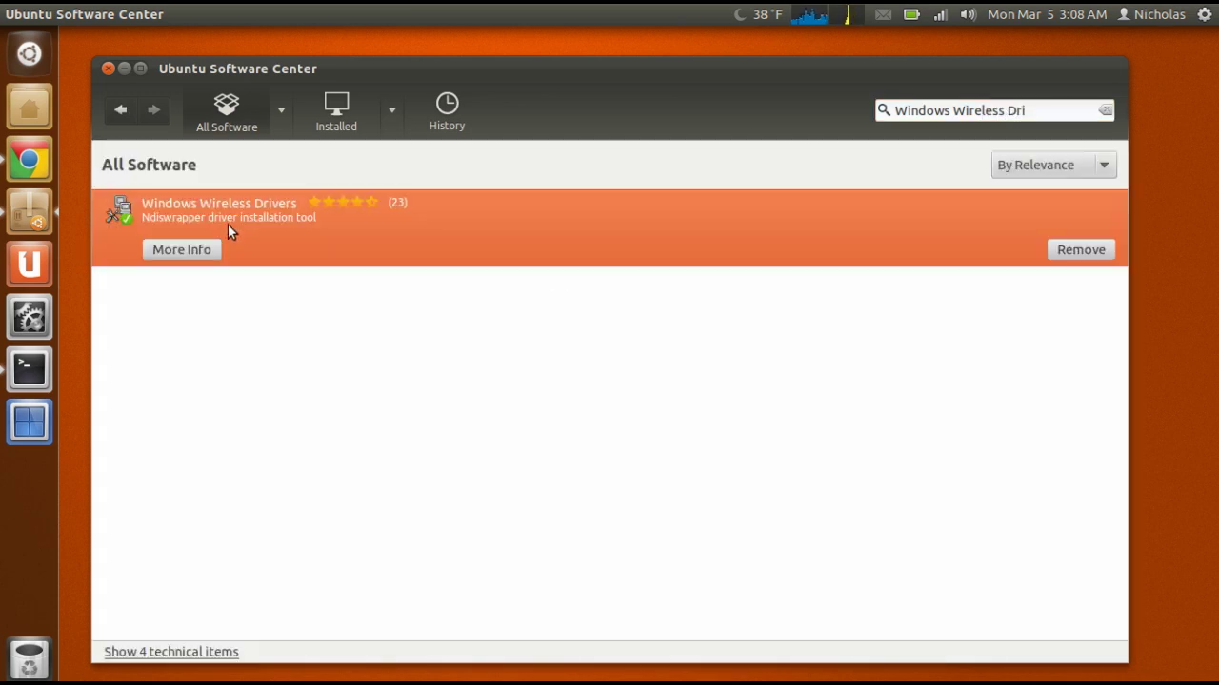
pyautogui.click(206, 250)
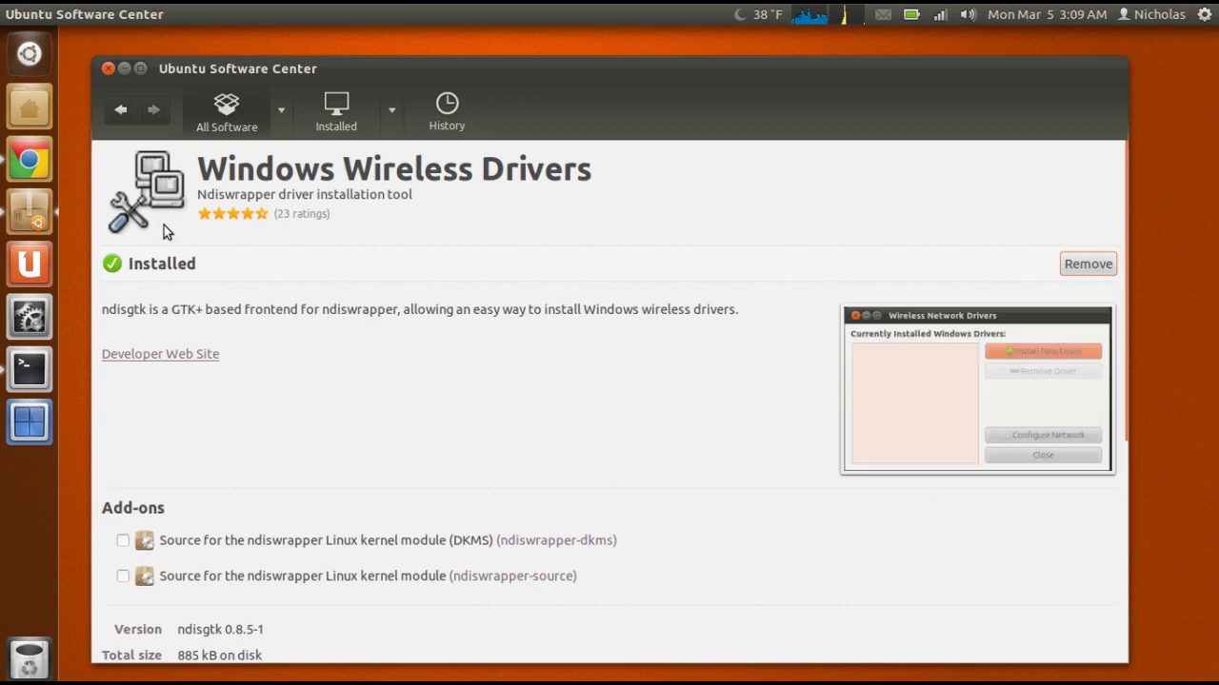
pyautogui.click(110, 68)
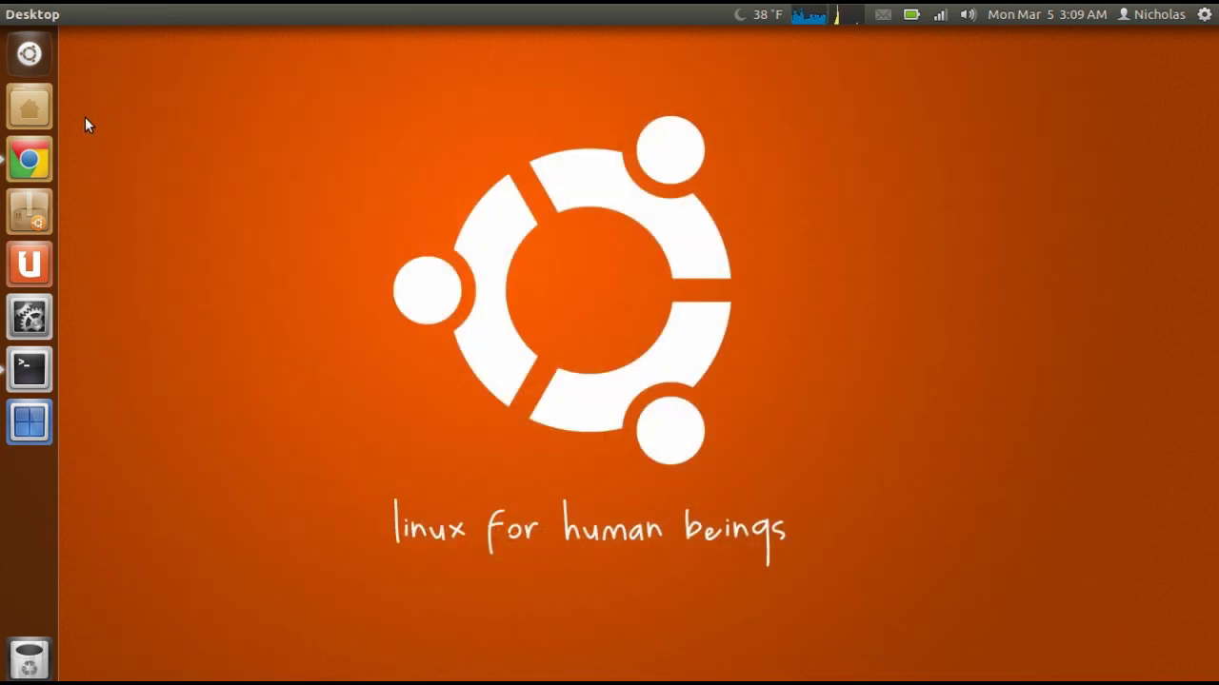
# Switch to Google Chrome, look through the list of Windows 7 driver download links by manufacturer, and minimize the browser
pyautogui.click(29, 160)
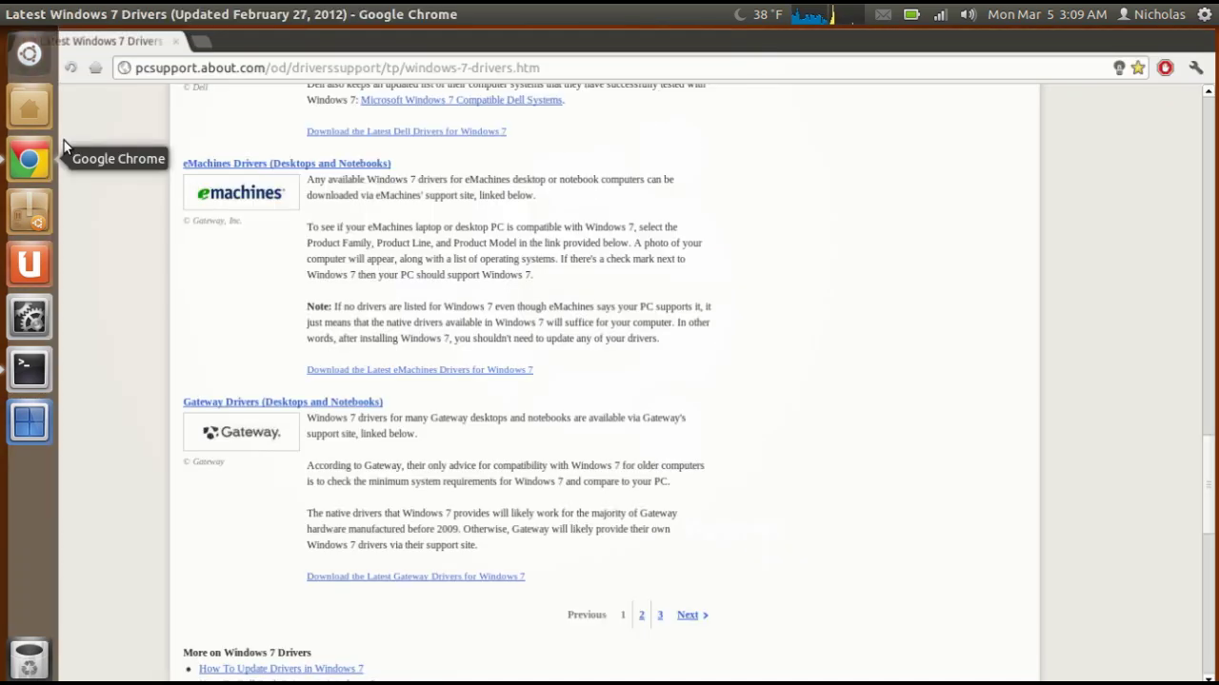
pyautogui.scroll(8, 84, 244)
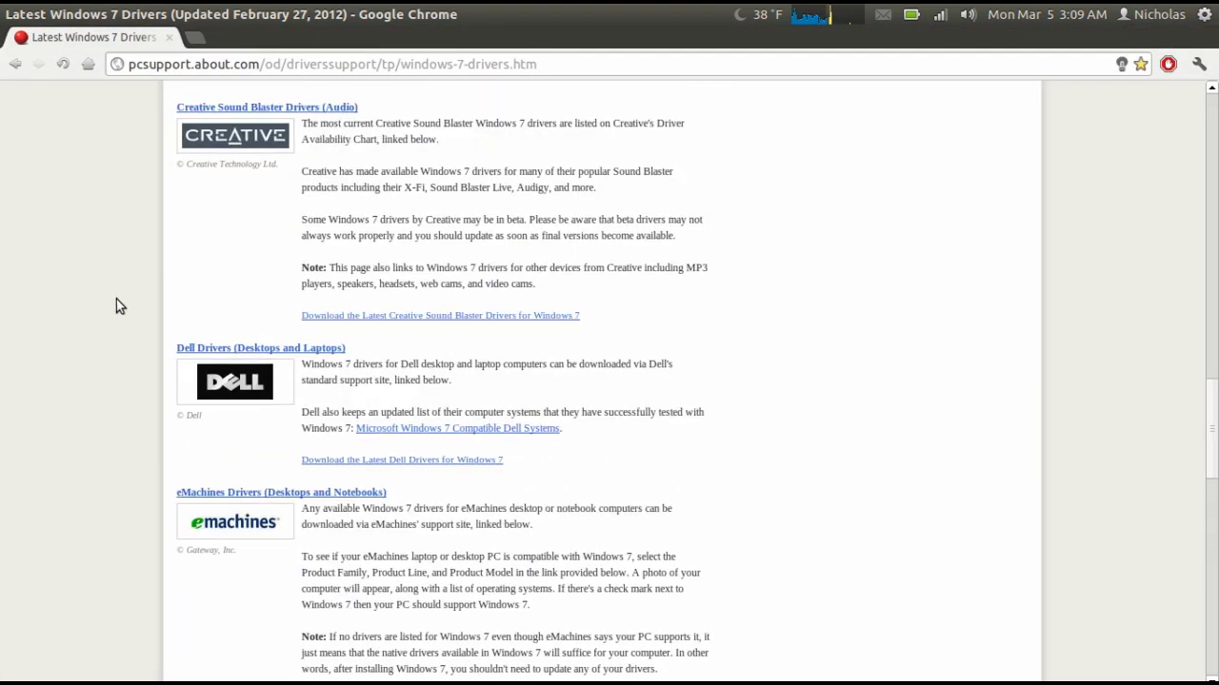
pyautogui.scroll(15, 60, 200)
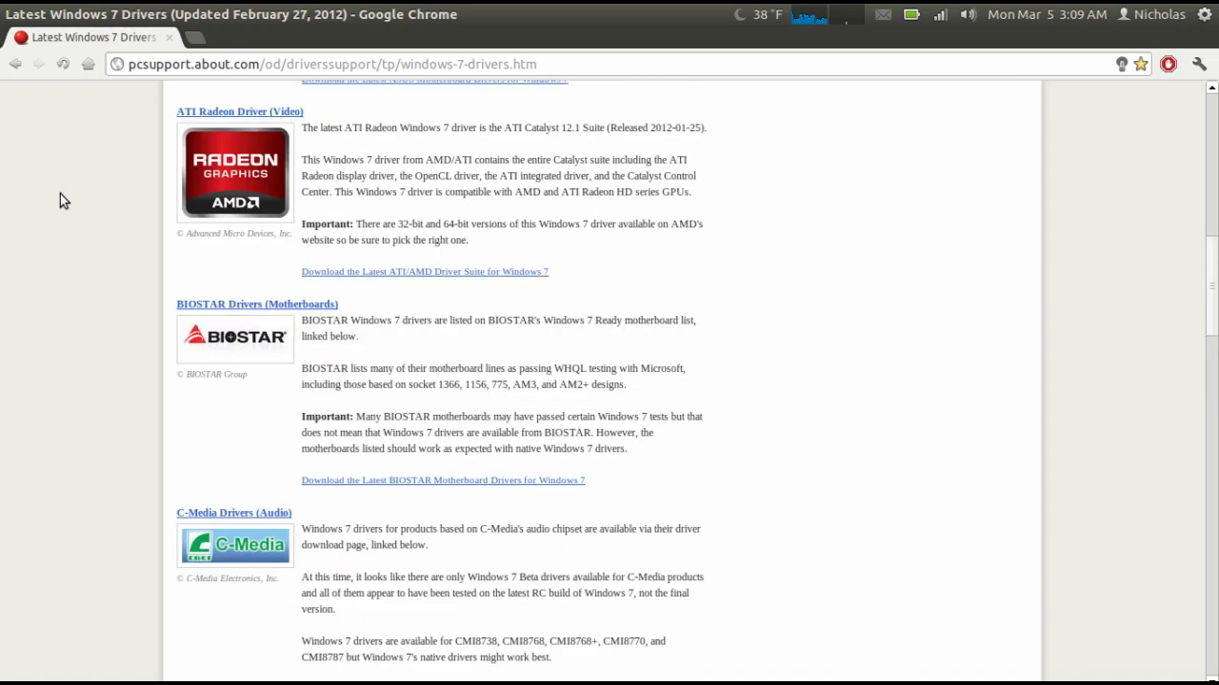
pyautogui.scroll(5, 82, 244)
pyautogui.scroll(-4, 279, 285)
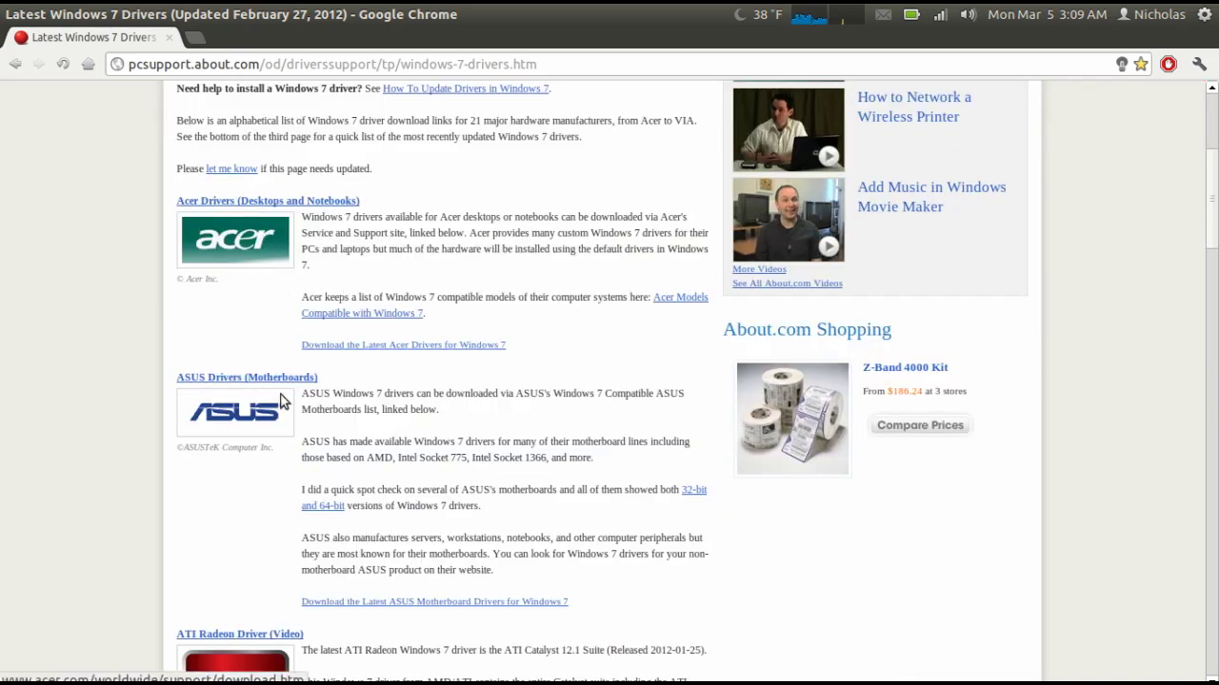
pyautogui.scroll(-5, 263, 409)
pyautogui.scroll(-17, 263, 410)
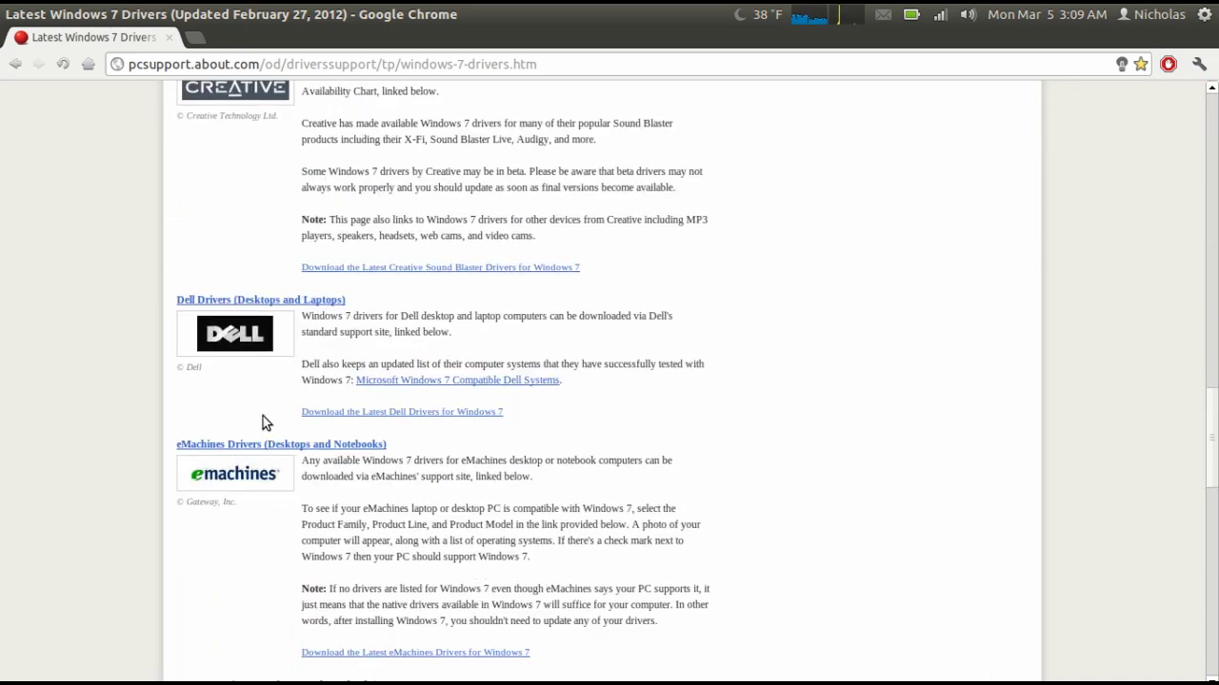
pyautogui.scroll(-1, 245, 407)
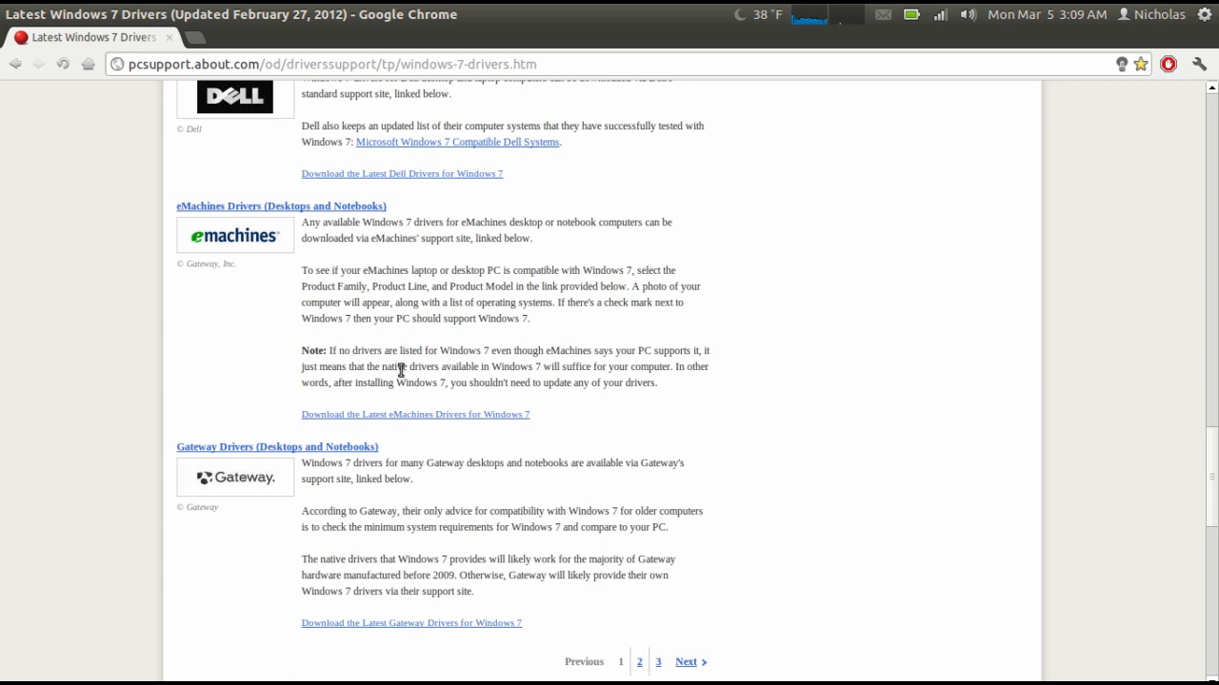
pyautogui.scroll(3, 401, 371)
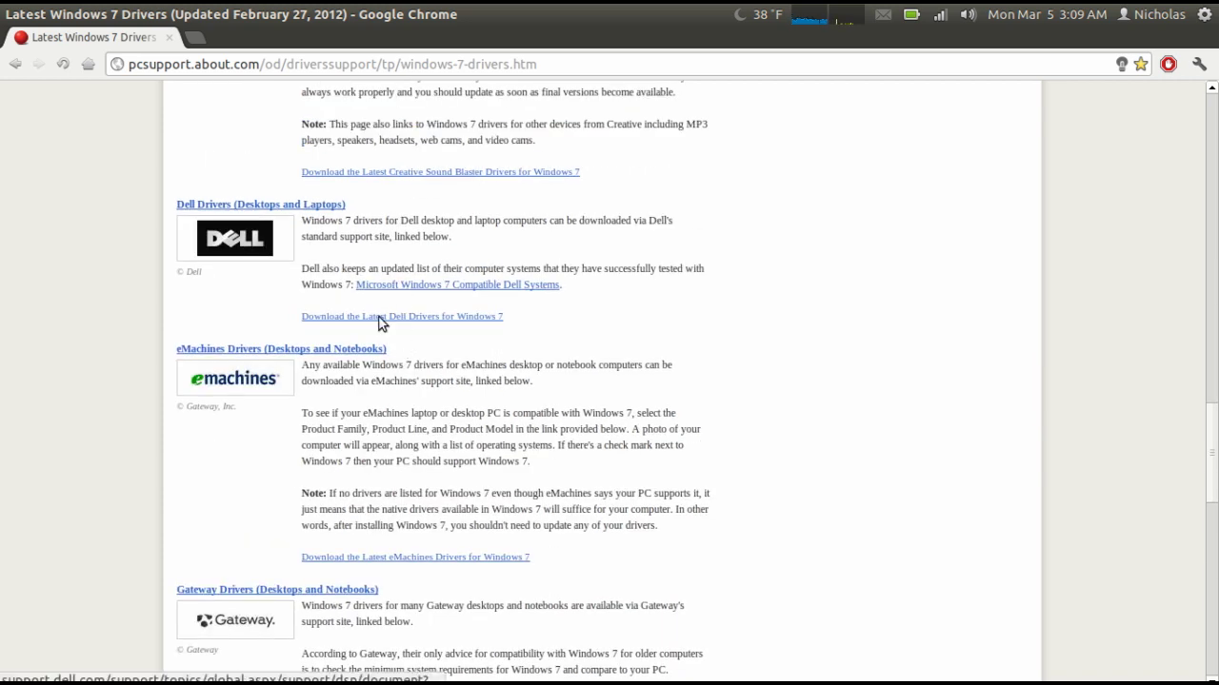
pyautogui.scroll(-1, 379, 317)
pyautogui.scroll(-3, 329, 617)
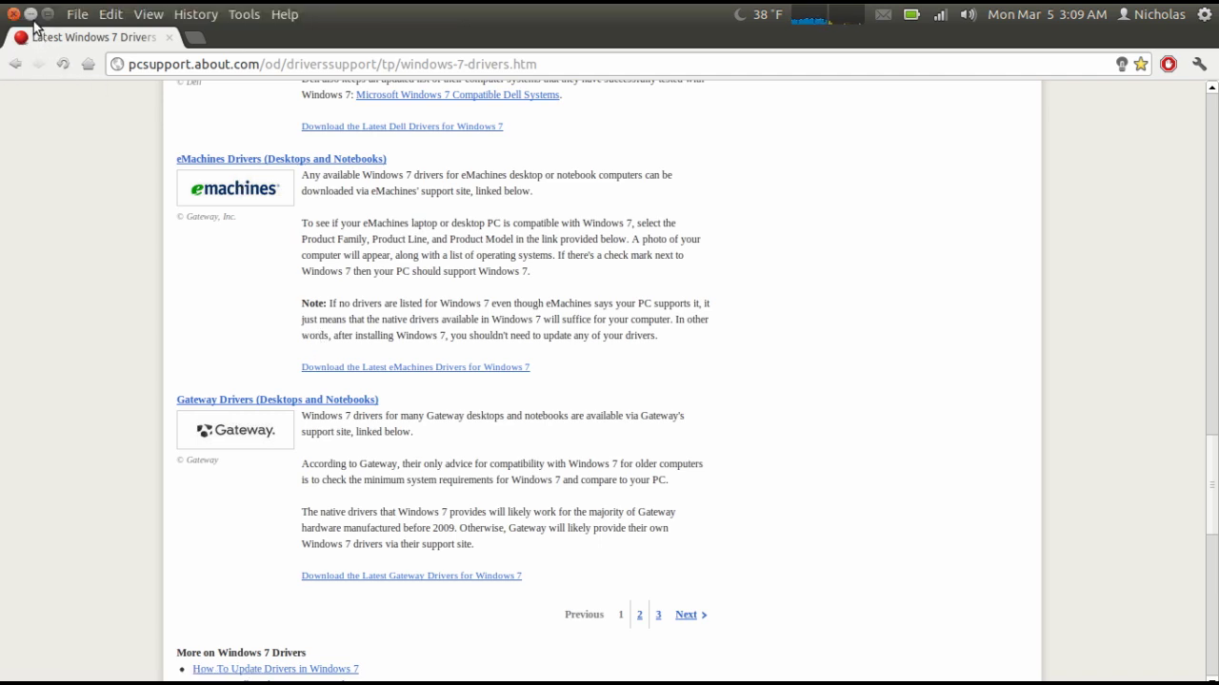
pyautogui.click(31, 14)
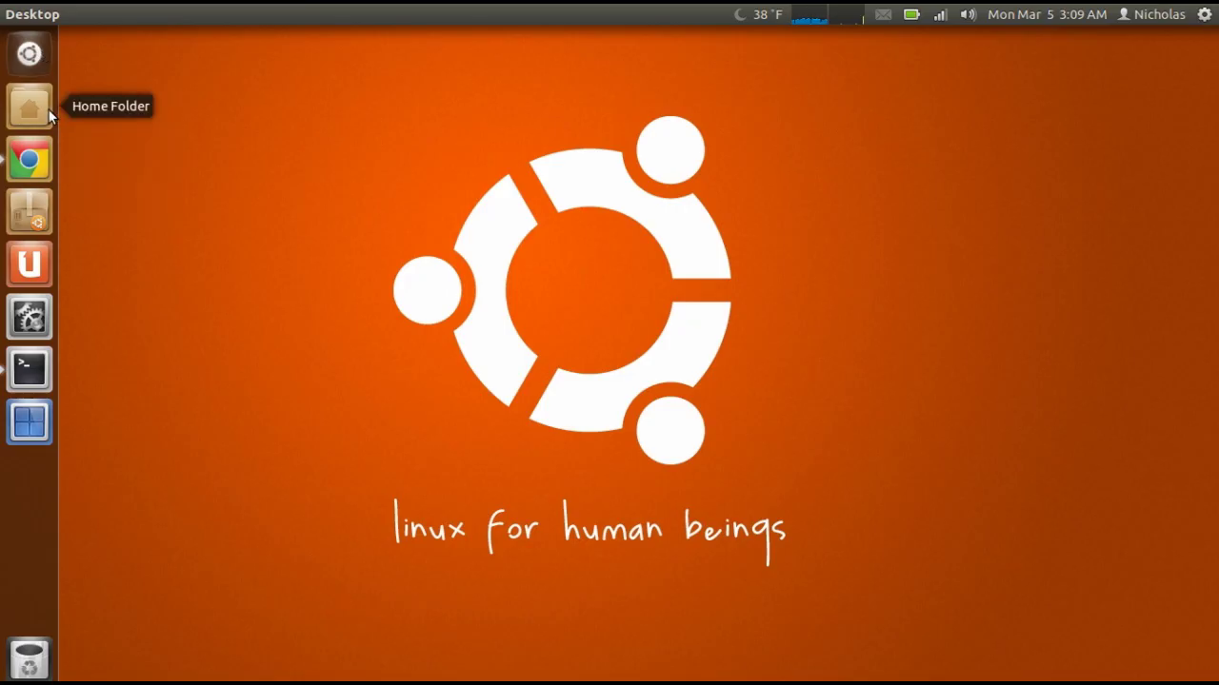
# Open the WLAN_Broadcom_5.100.82.95_W7x86x64 folder in Downloads and examine the extracted driver files
pyautogui.click(49, 111)
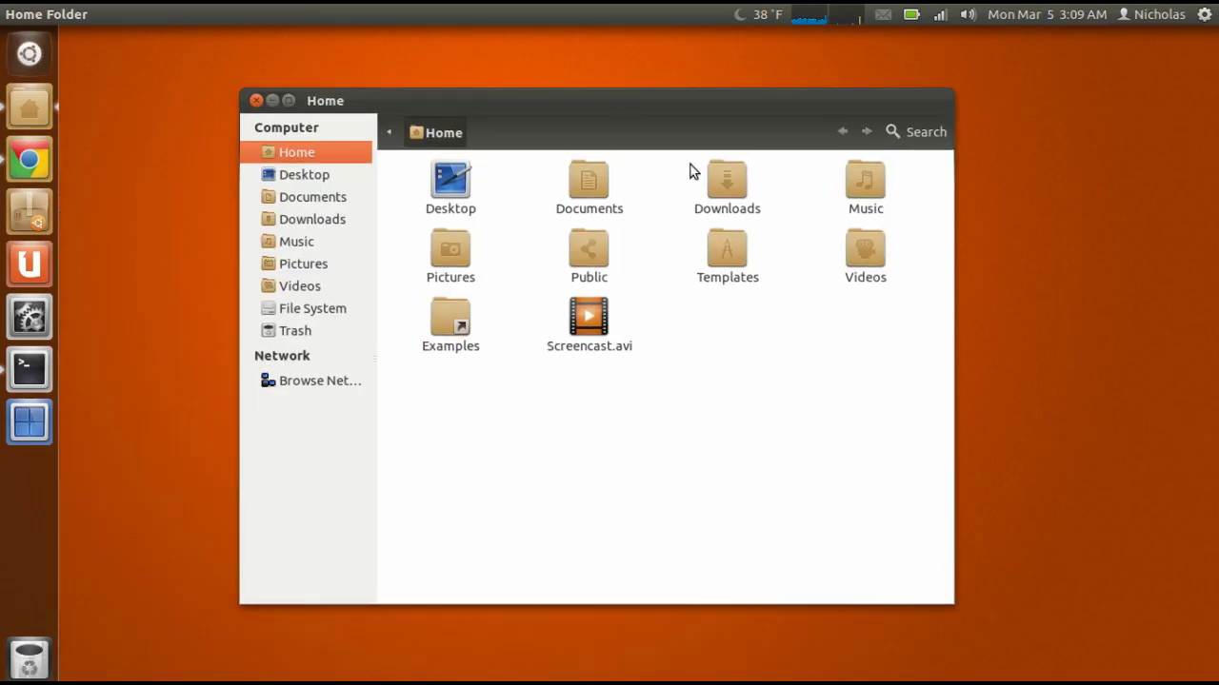
pyautogui.doubleClick(709, 181)
pyautogui.doubleClick(463, 200)
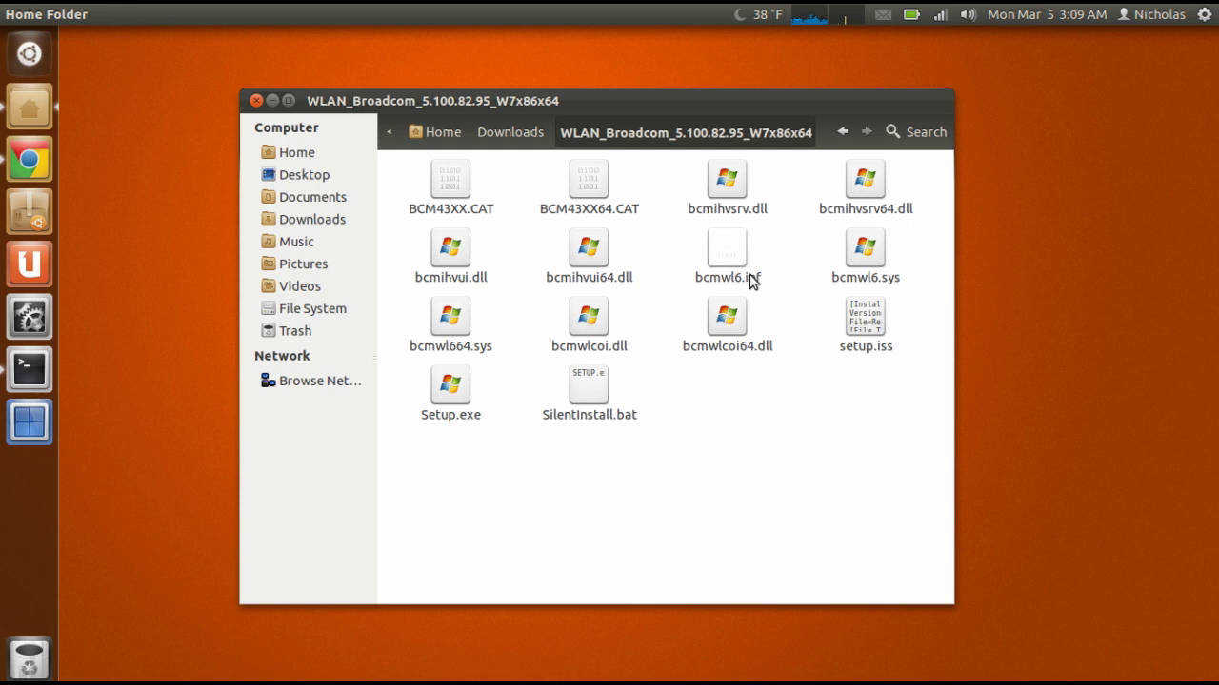
pyautogui.moveTo(411, 465); pyautogui.dragTo(948, 131)
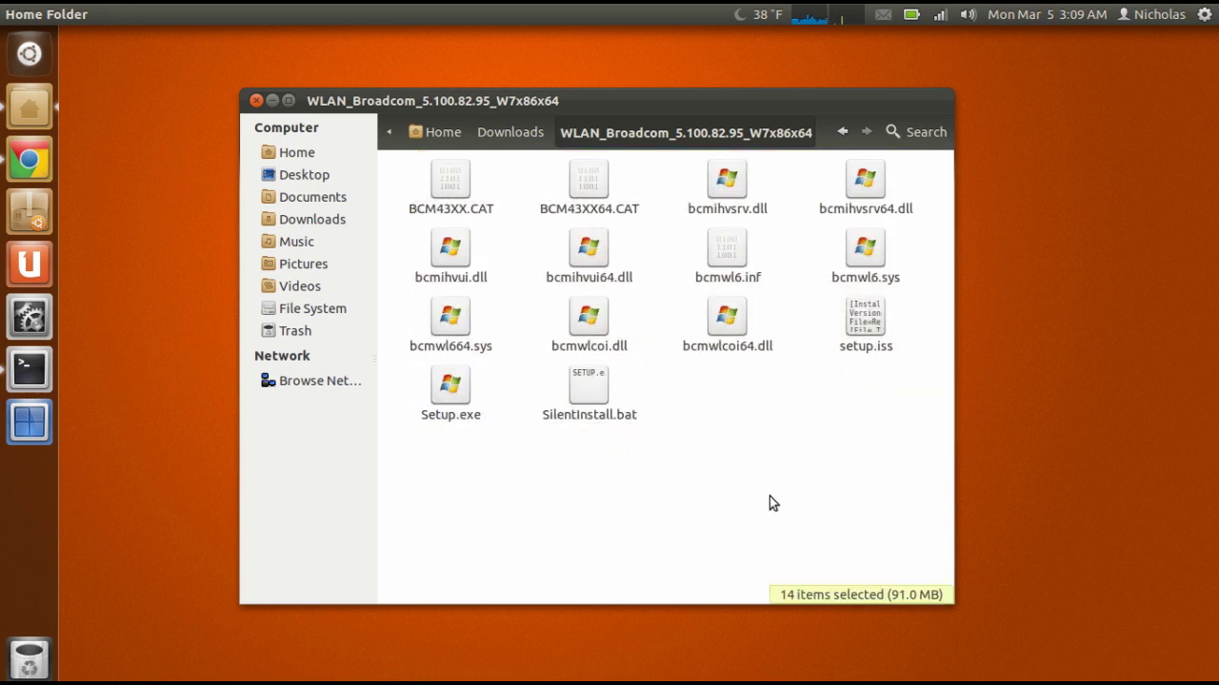
pyautogui.moveTo(407, 489); pyautogui.dragTo(938, 101)
pyautogui.click(769, 492)
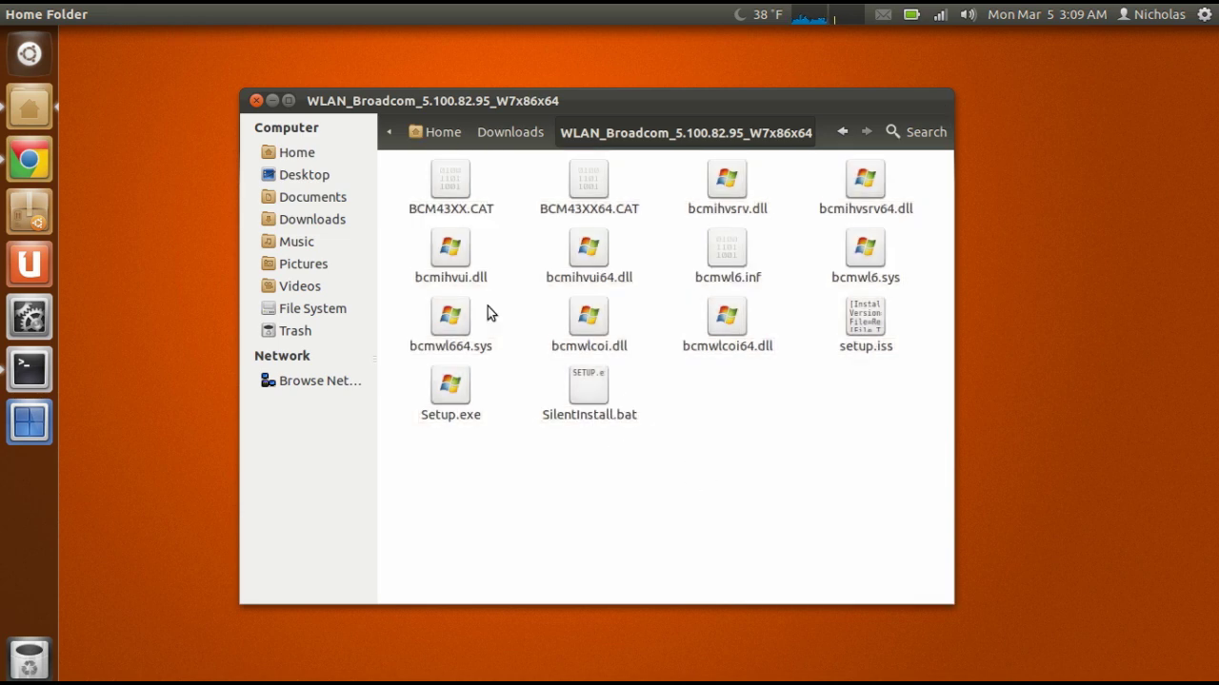
# Launch Windows Wireless Drivers with the administrator password, move its window beside the driver files and select the bcmwl6 driver
pyautogui.click(36, 76)
pyautogui.write('win')
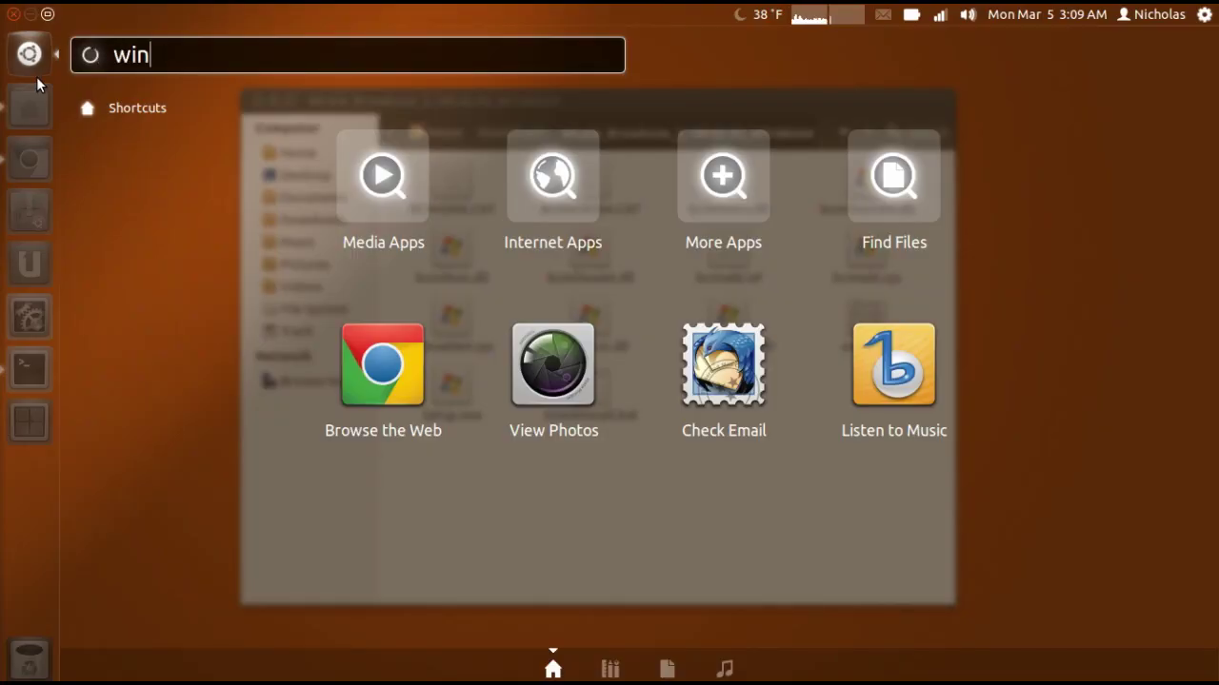
pyautogui.write('dows wirel')
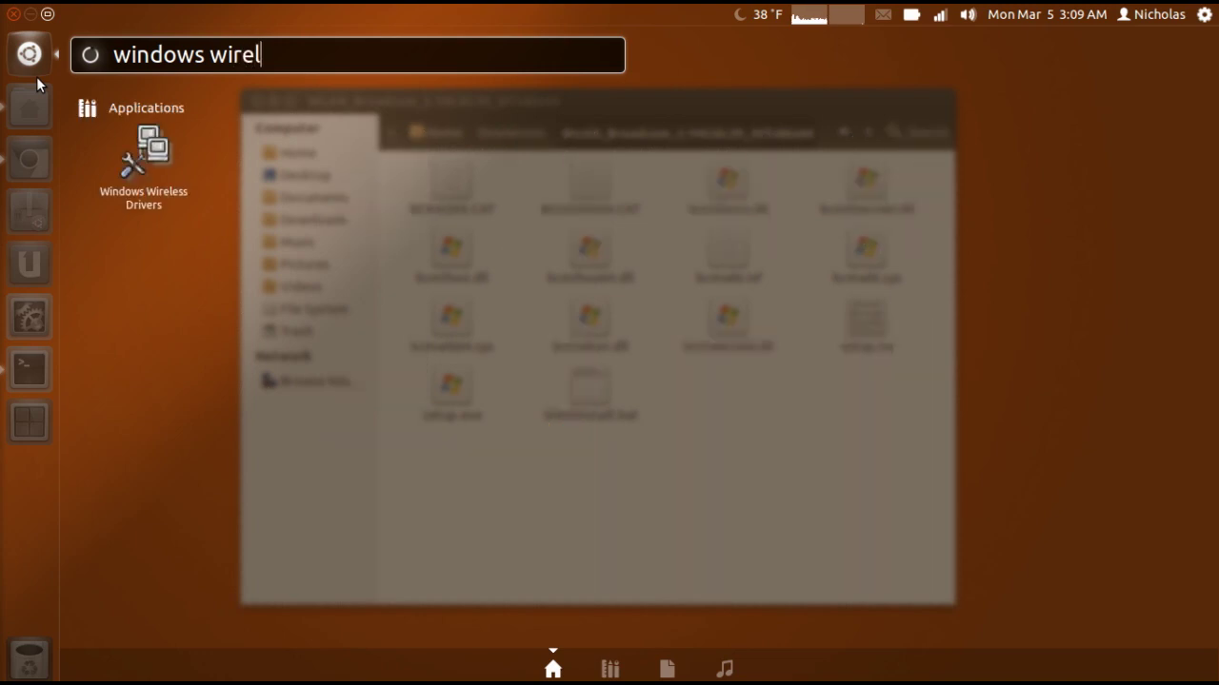
pyautogui.write('ess')
pyautogui.click(147, 163)
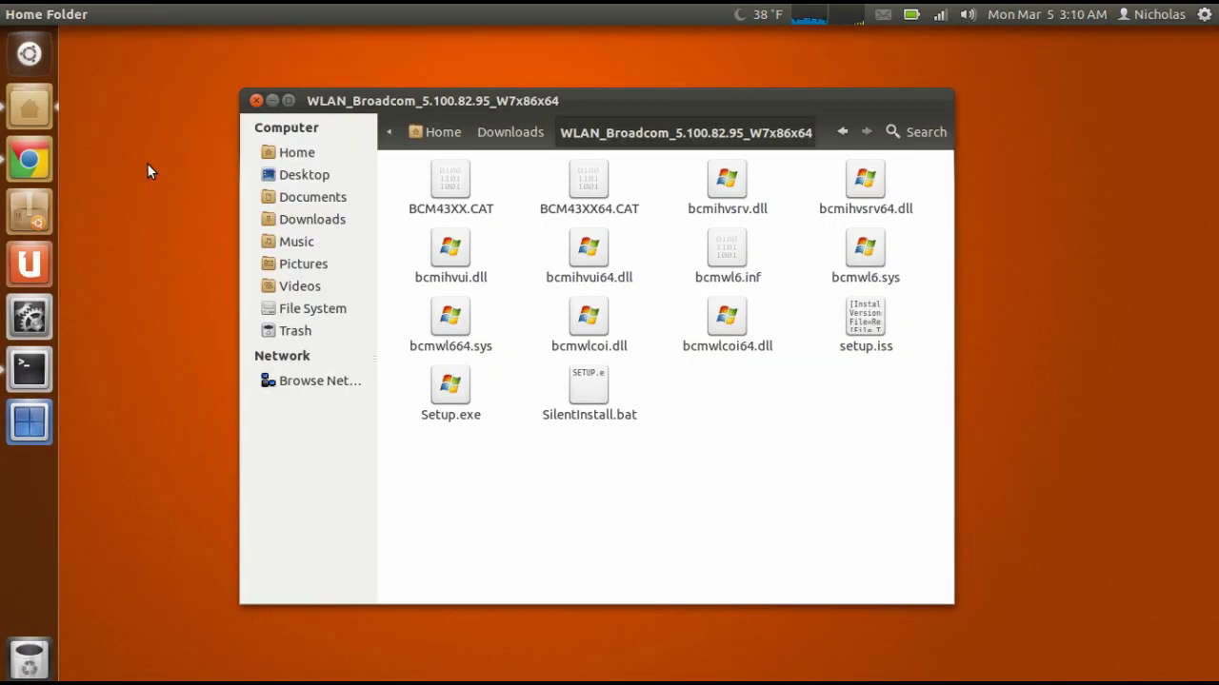
pyautogui.write('••')
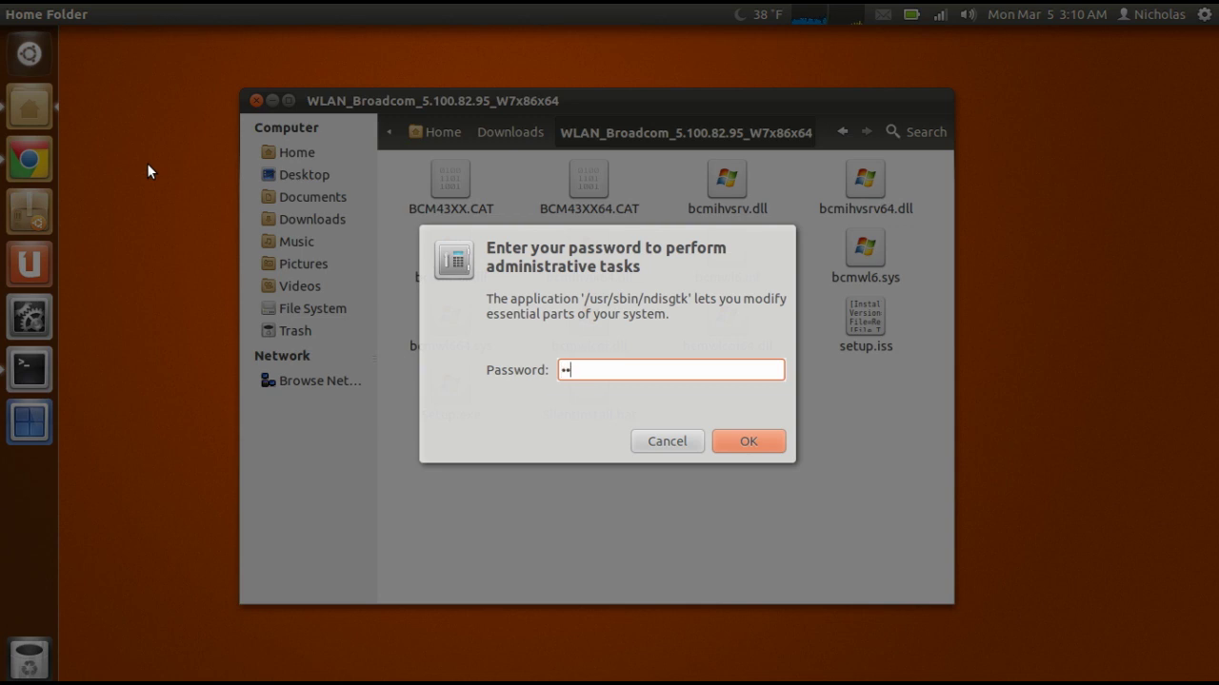
pyautogui.write('•••••••••••••')
pyautogui.press('Return')
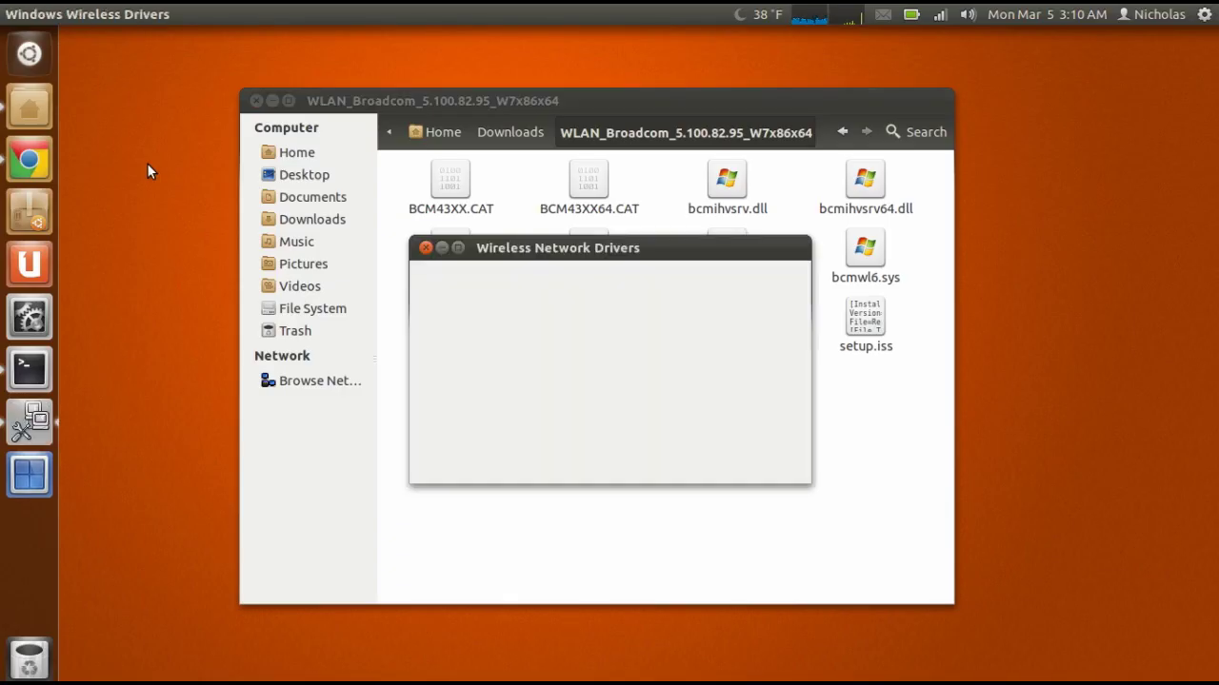
pyautogui.moveTo(531, 245); pyautogui.dragTo(893, 209)
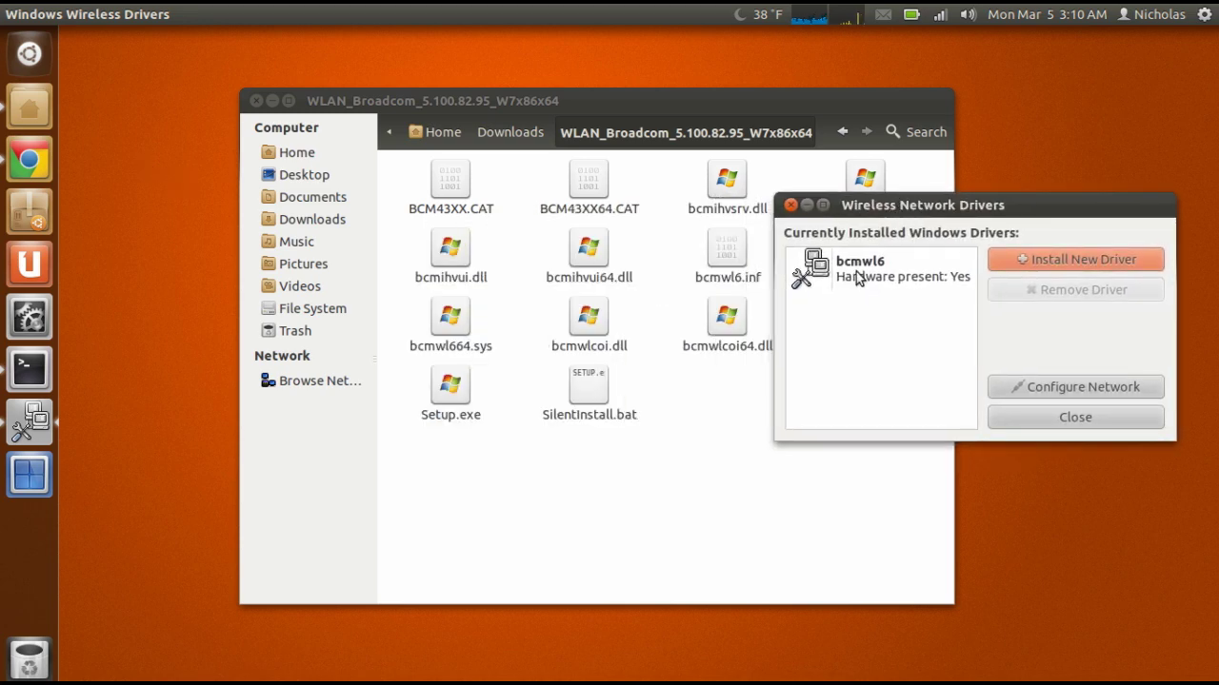
pyautogui.click(833, 285)
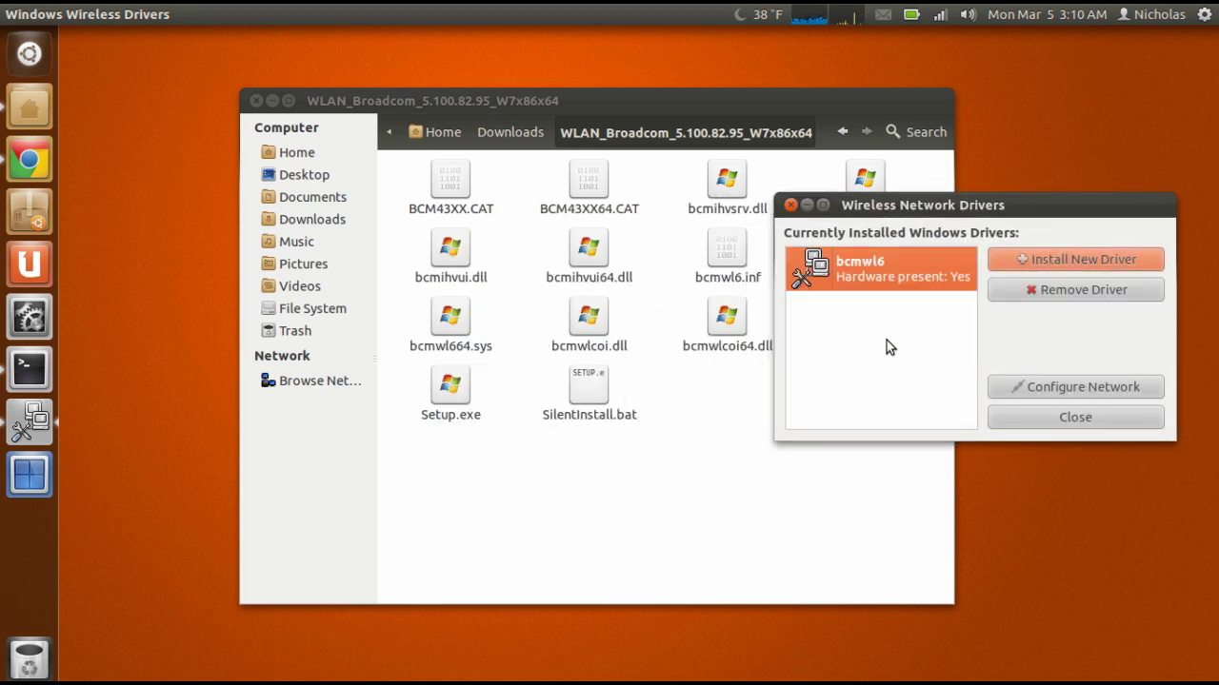
# Start a new driver installation, browse to the WLAN_Broadcom_5.100.82.95_W7x86x64 folder for the inf file, then cancel and reselect bcmwl6
pyautogui.click(1021, 262)
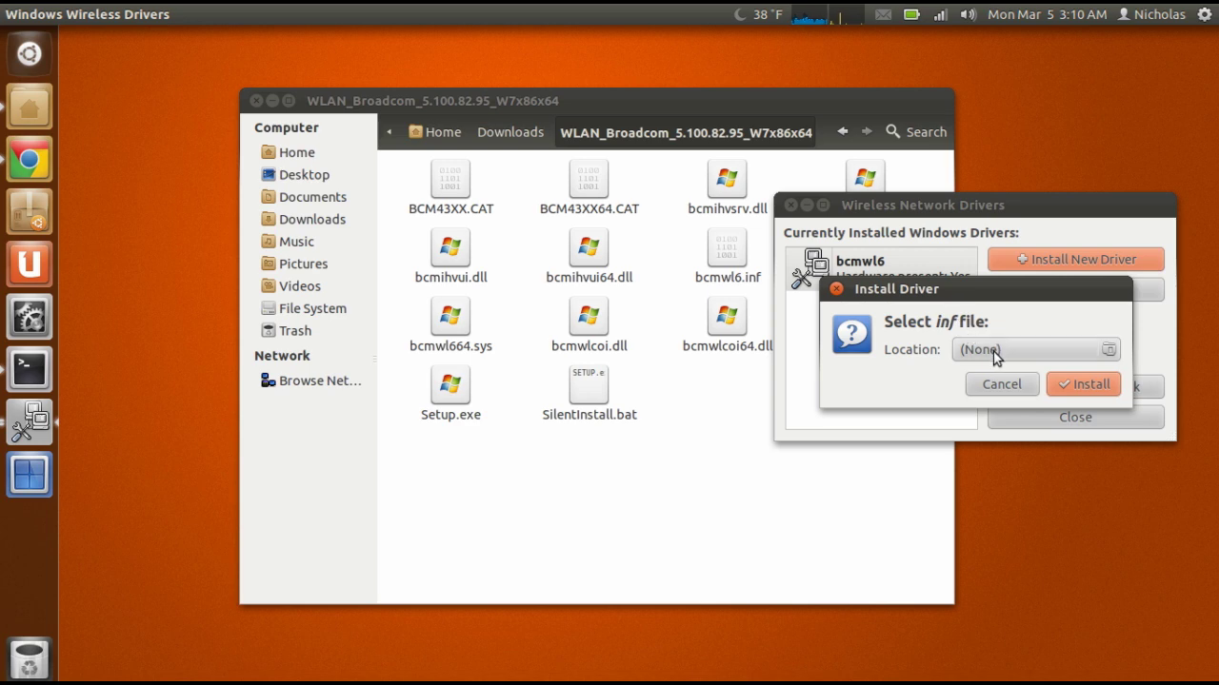
pyautogui.click(988, 353)
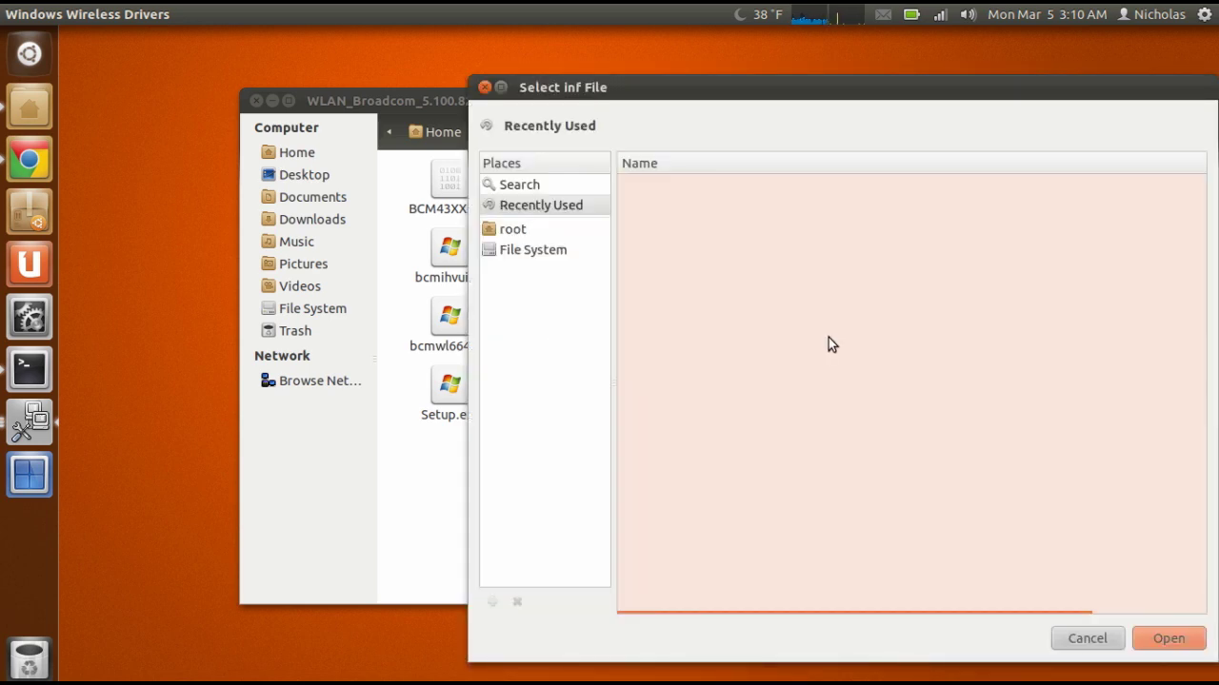
pyautogui.click(539, 231)
pyautogui.click(545, 251)
pyautogui.doubleClick(656, 287)
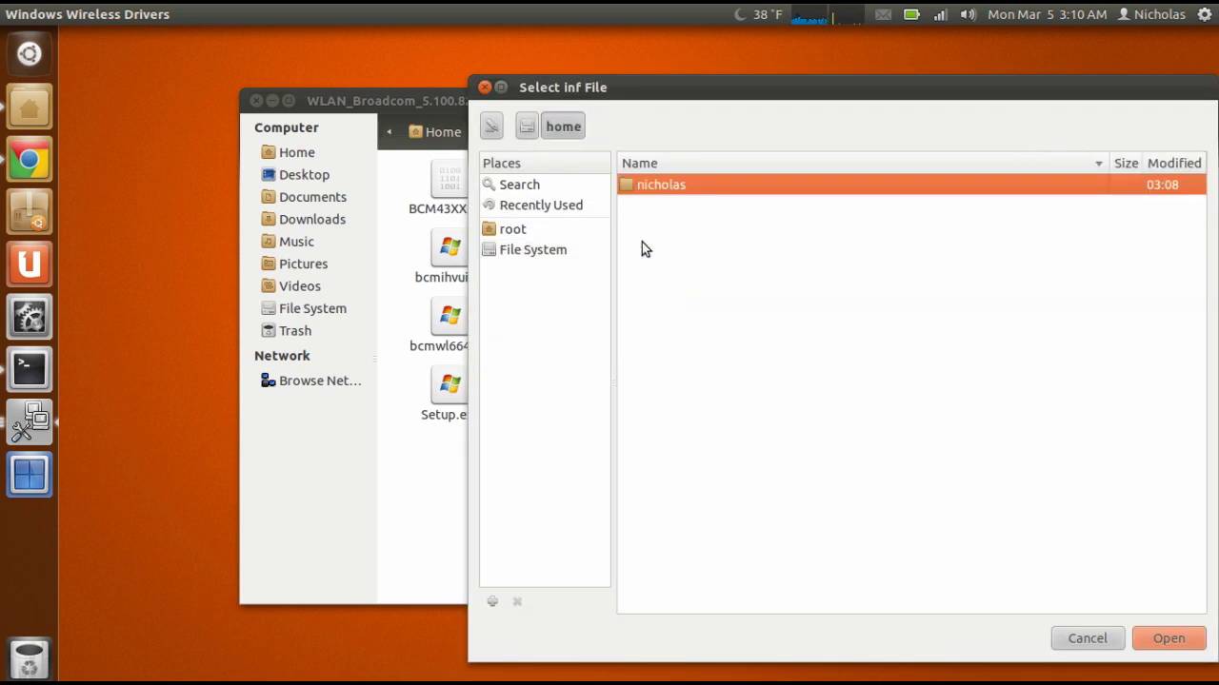
pyautogui.doubleClick(648, 188)
pyautogui.click(648, 221)
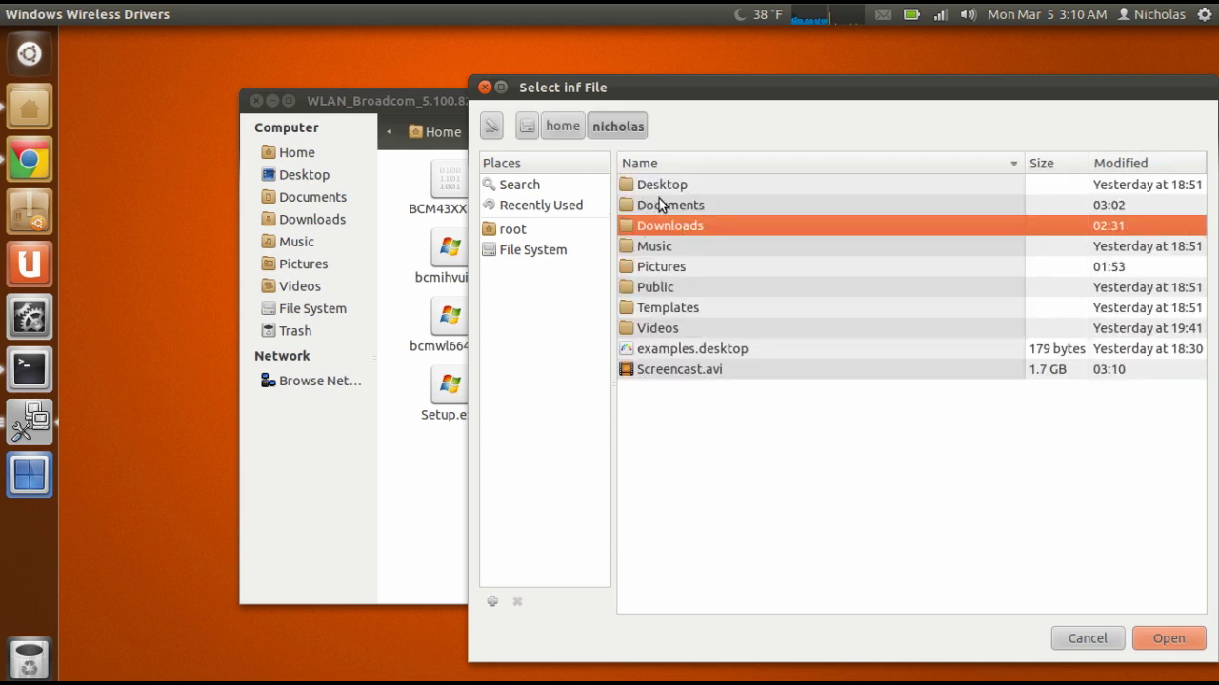
pyautogui.doubleClick(650, 225)
pyautogui.click(650, 226)
pyautogui.doubleClick(679, 184)
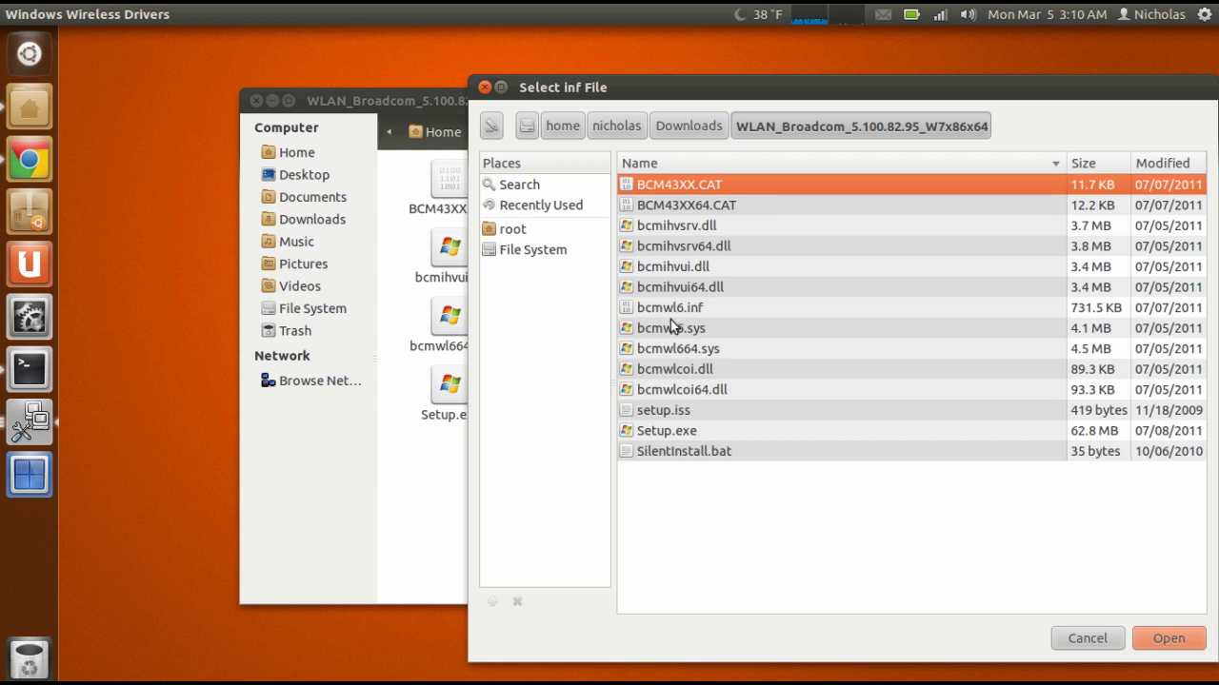
pyautogui.click(1076, 640)
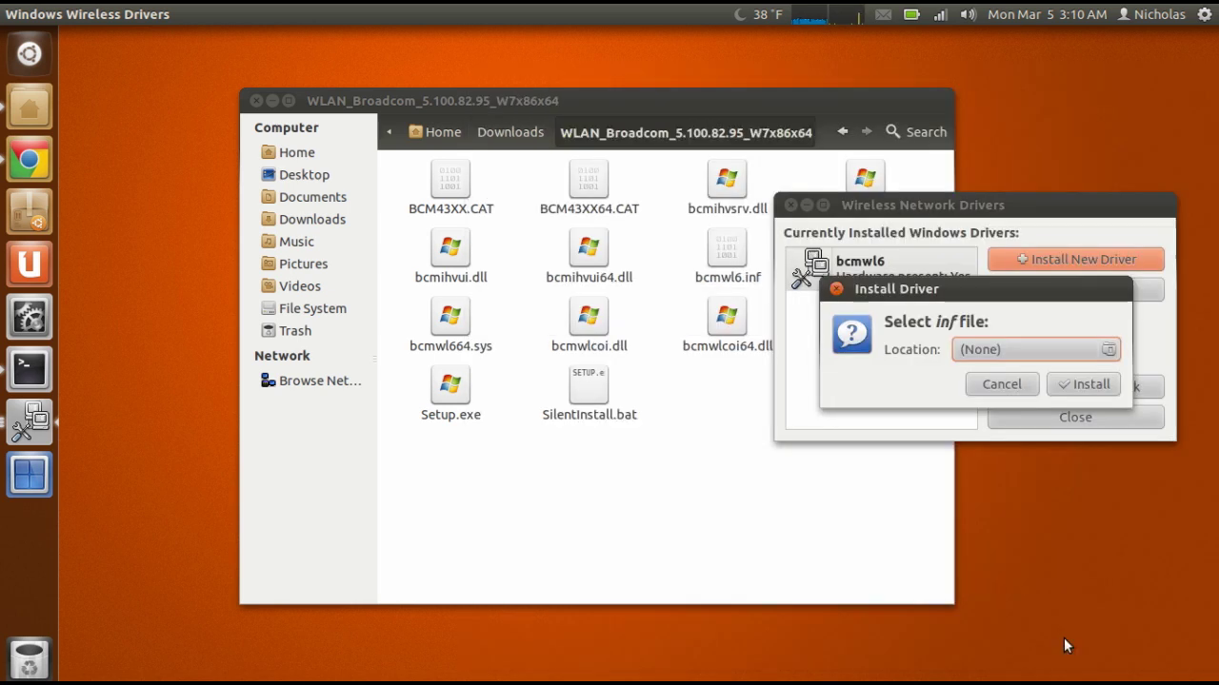
pyautogui.click(967, 383)
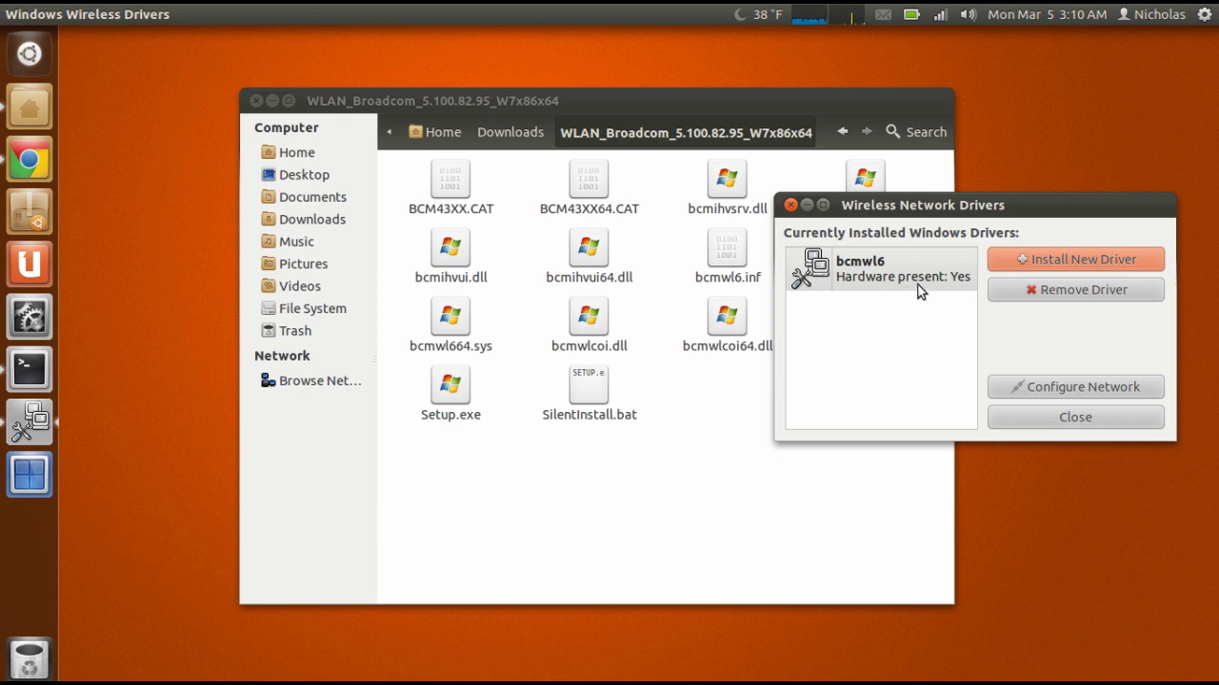
pyautogui.click(916, 288)
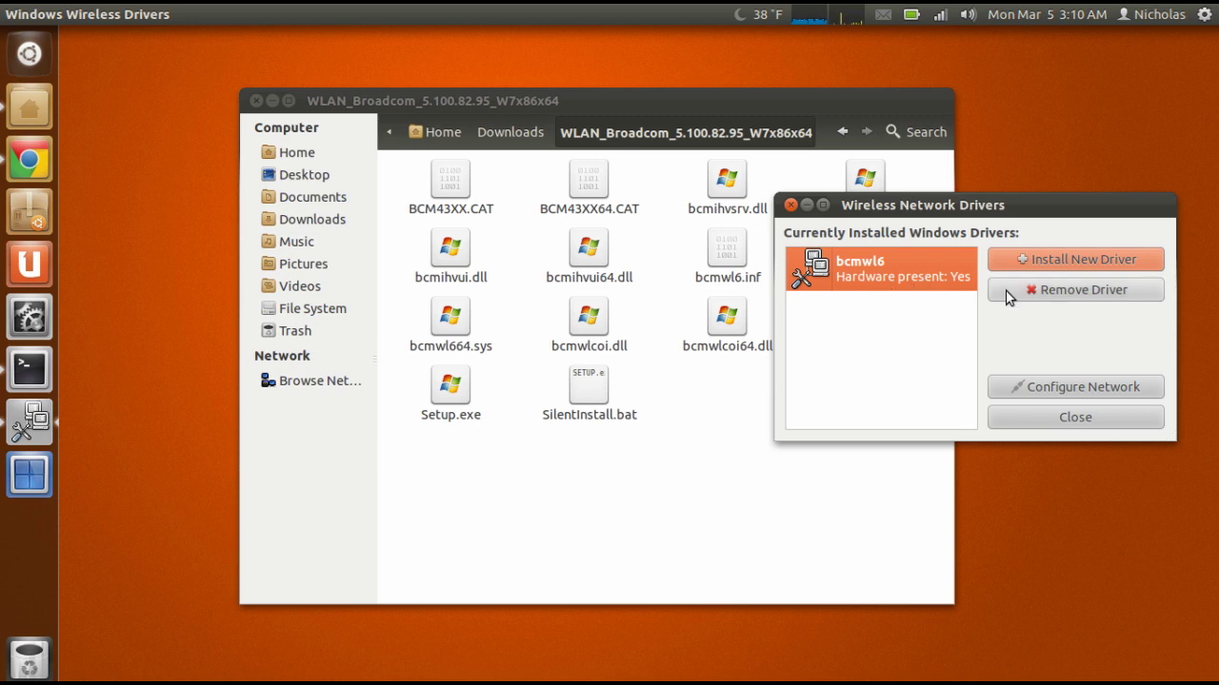
# Move the Wireless Network Drivers window aside, view the available wireless networks and connection options, and close the driver tool
pyautogui.moveTo(987, 219); pyautogui.dragTo(813, 229)
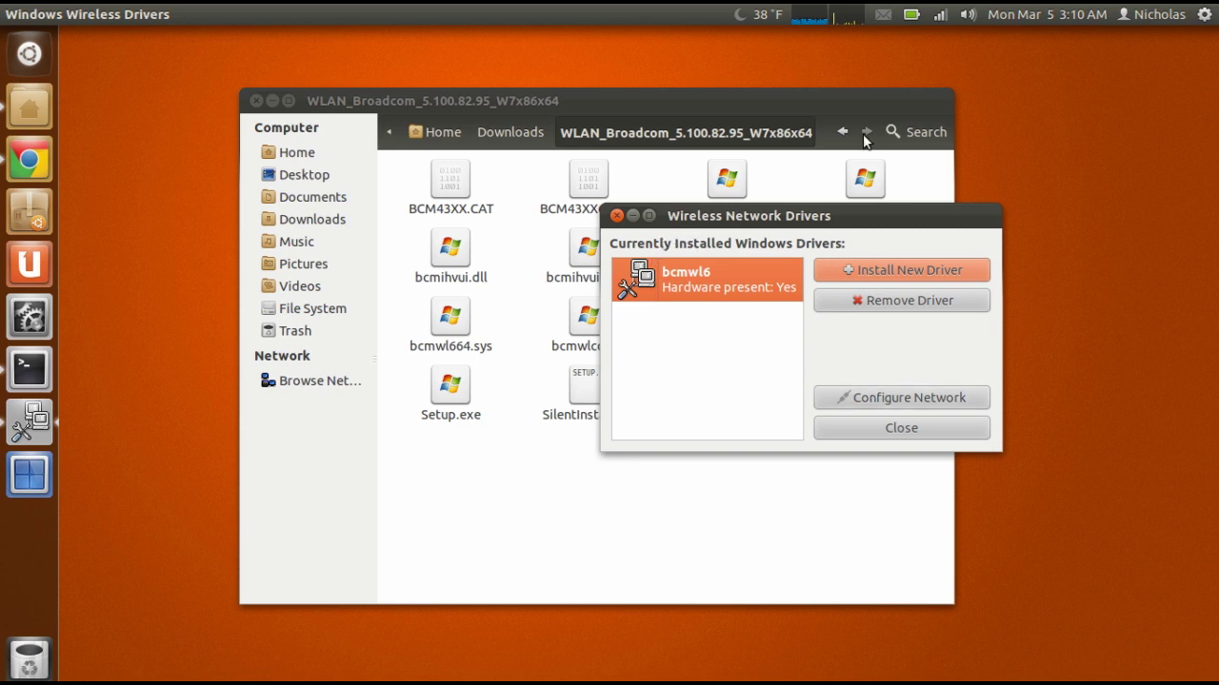
pyautogui.click(939, 21)
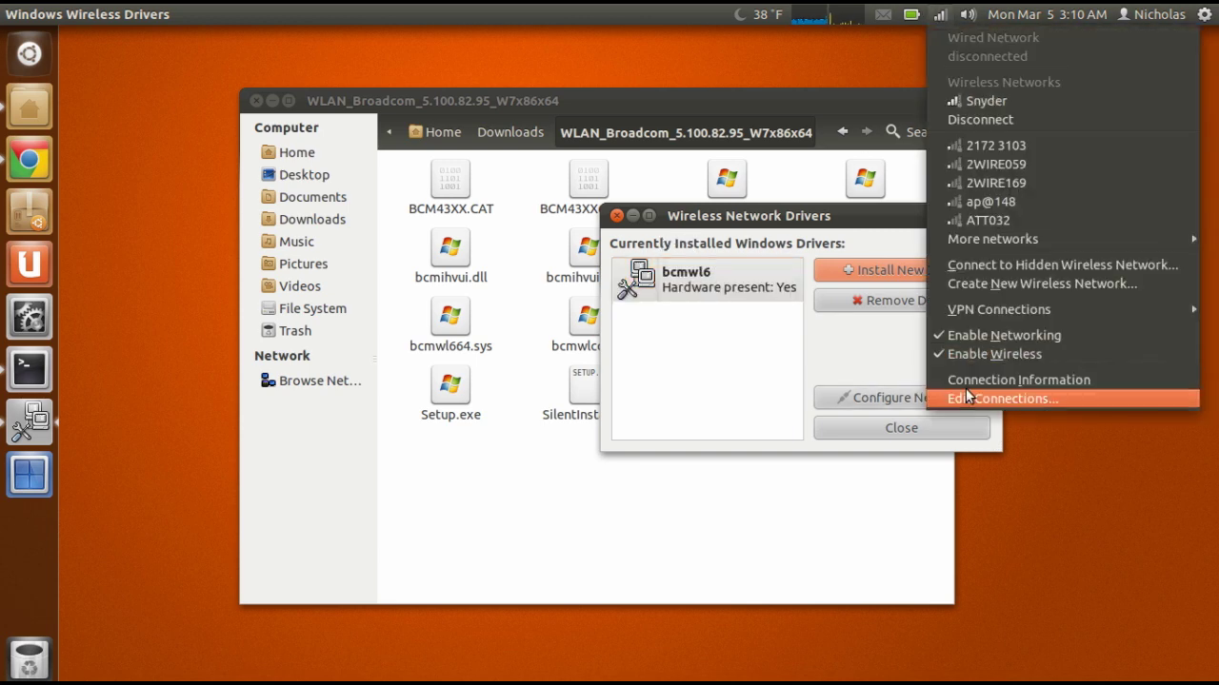
pyautogui.click(1143, 511)
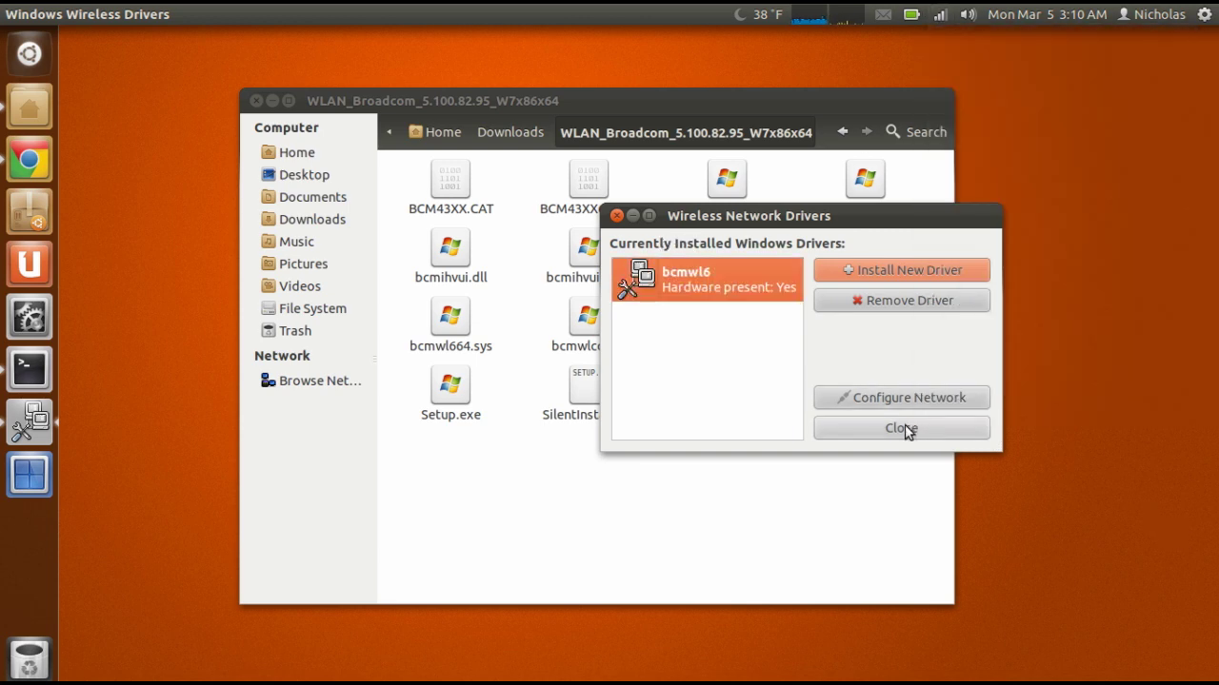
pyautogui.click(904, 429)
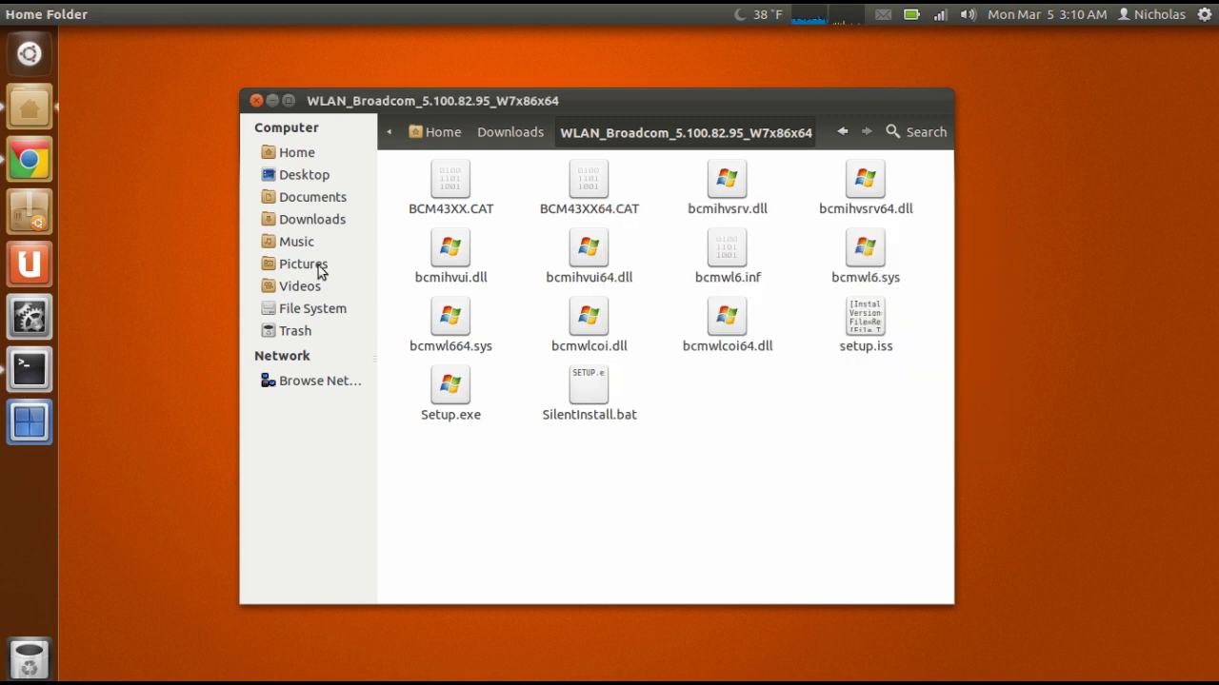
# Search for "add" to launch Additional Drivers, close the driver folder, and examine the Broadcom STA wireless driver before closing the tool
pyautogui.click(10, 60)
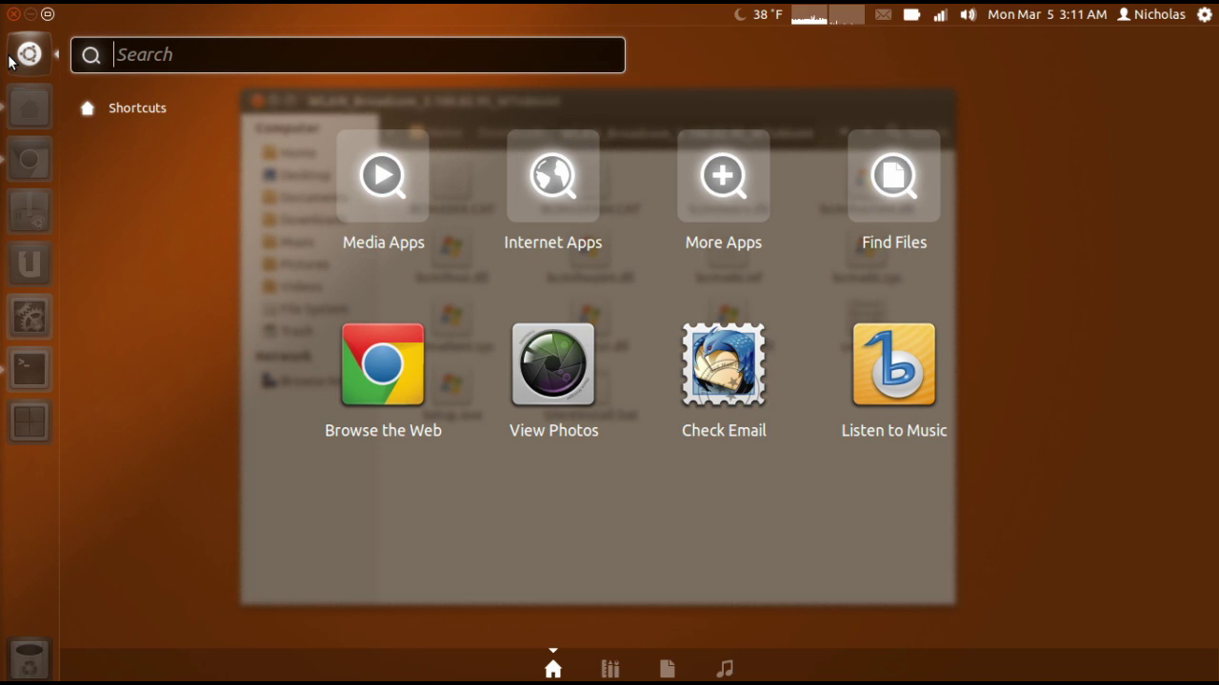
pyautogui.write('add')
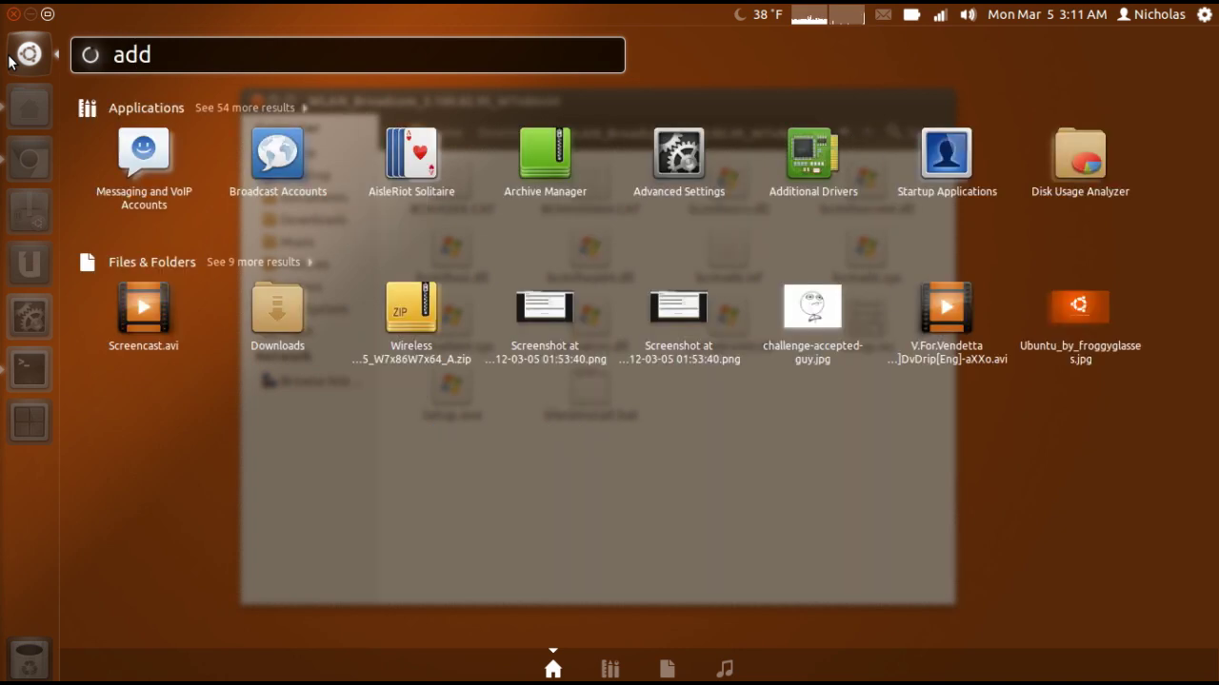
pyautogui.click(160, 148)
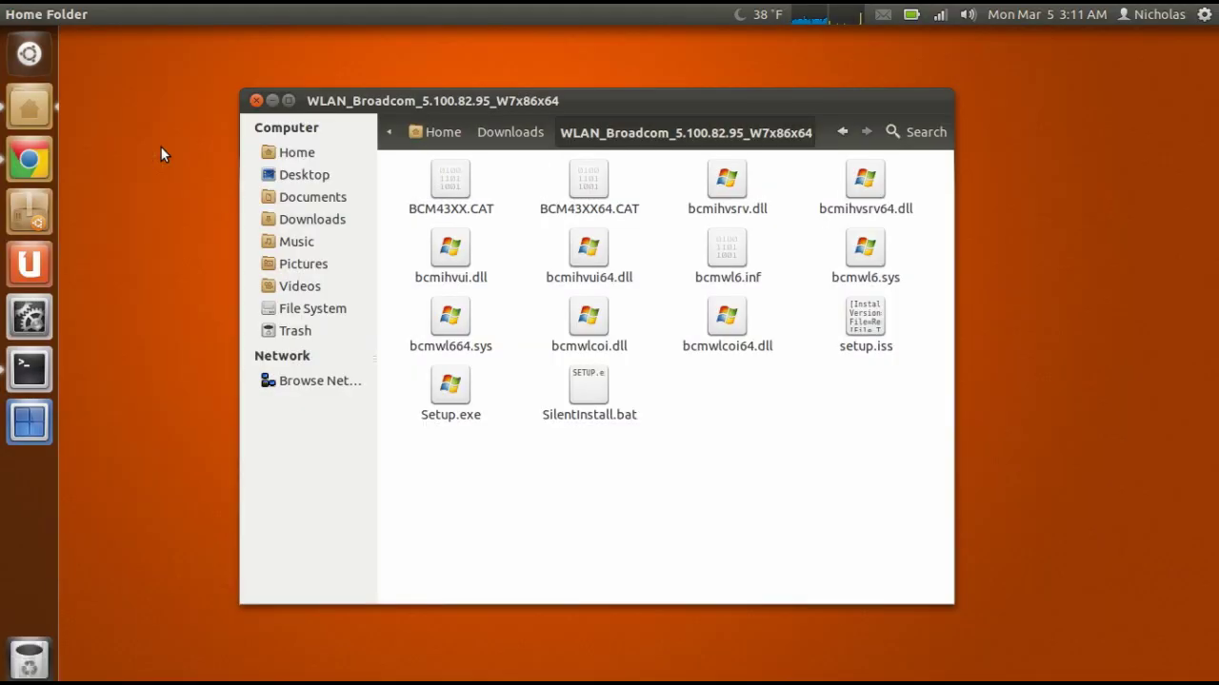
pyautogui.click(255, 100)
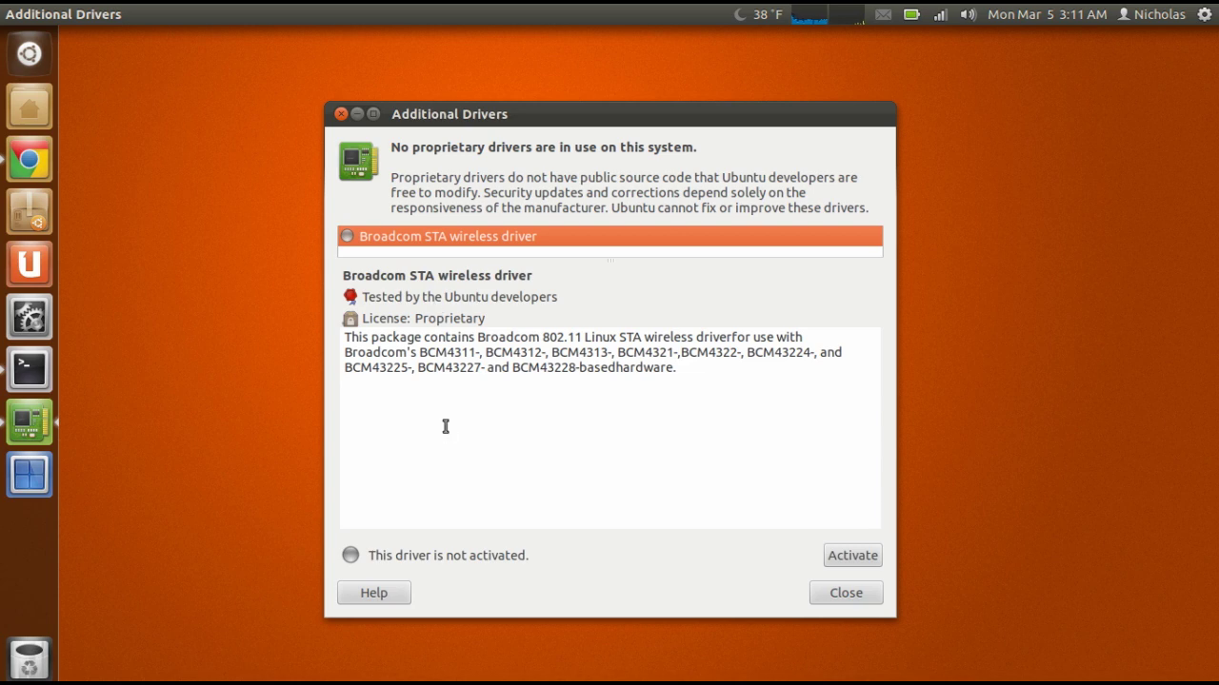
pyautogui.click(841, 600)
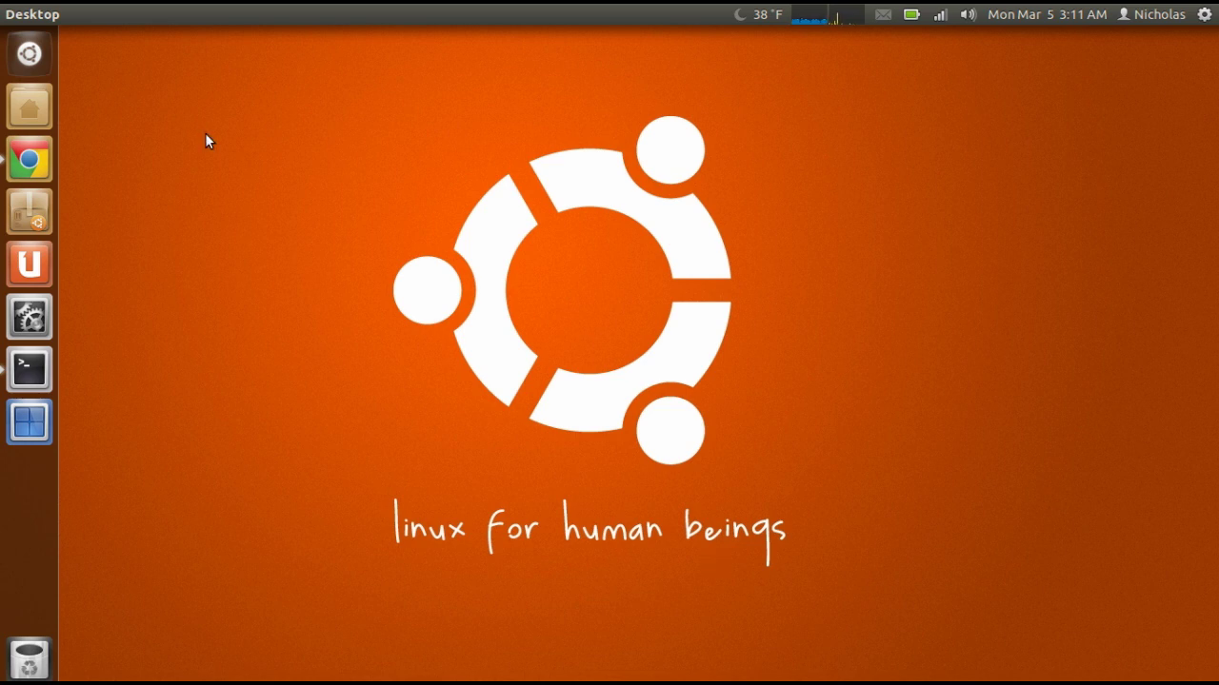
pyautogui.click(30, 369)
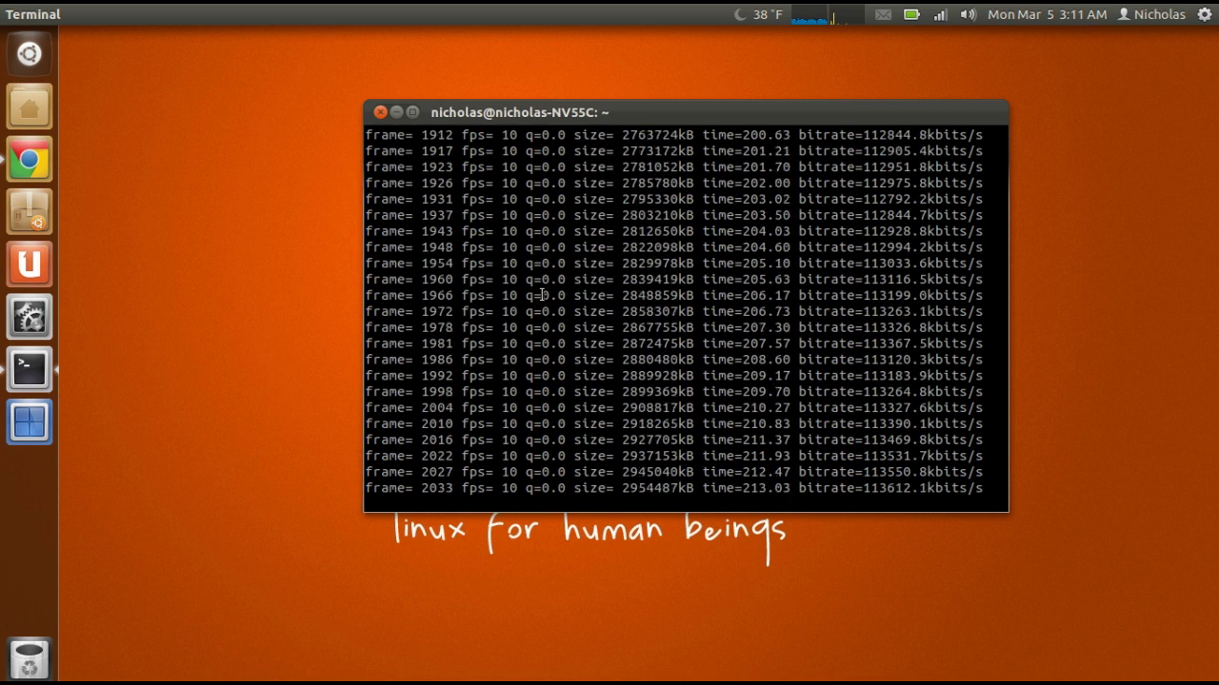